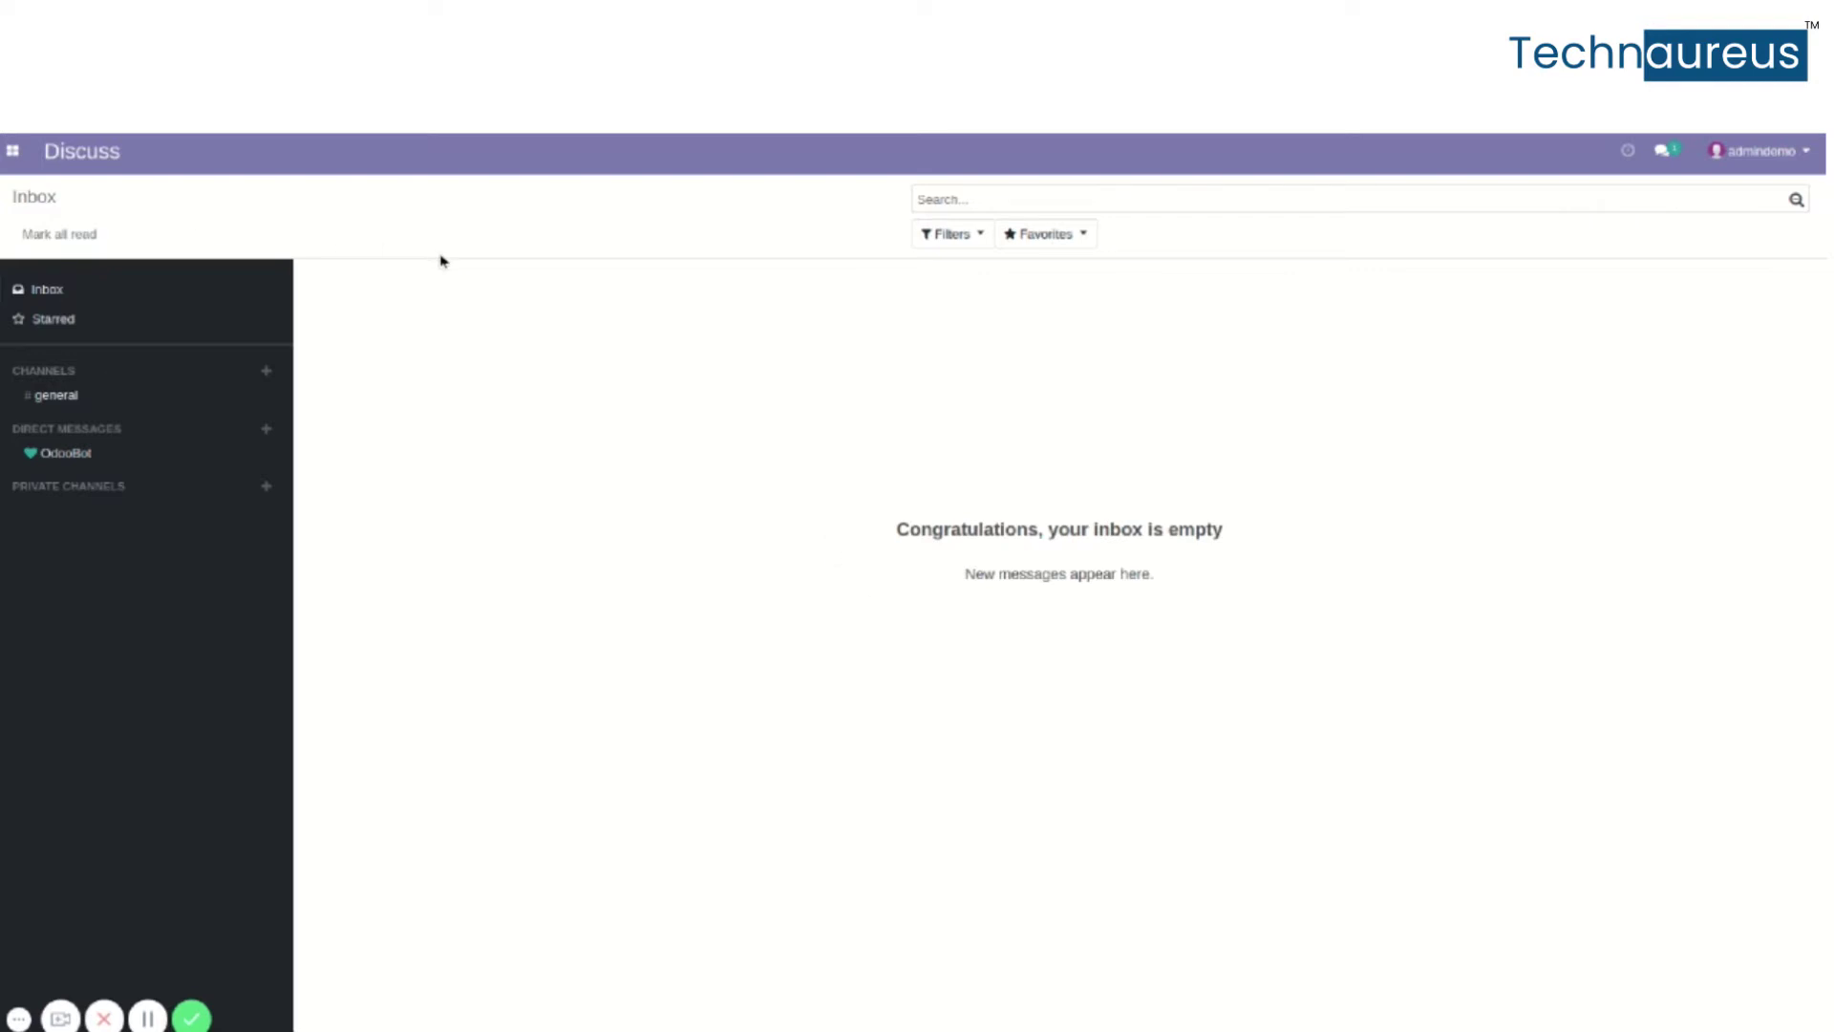
Step: Open the customer invoices list in the Invoicing app
{"action": "left_click", "coordinate": [13, 151]}
{"action": "left_click", "coordinate": [73, 278]}
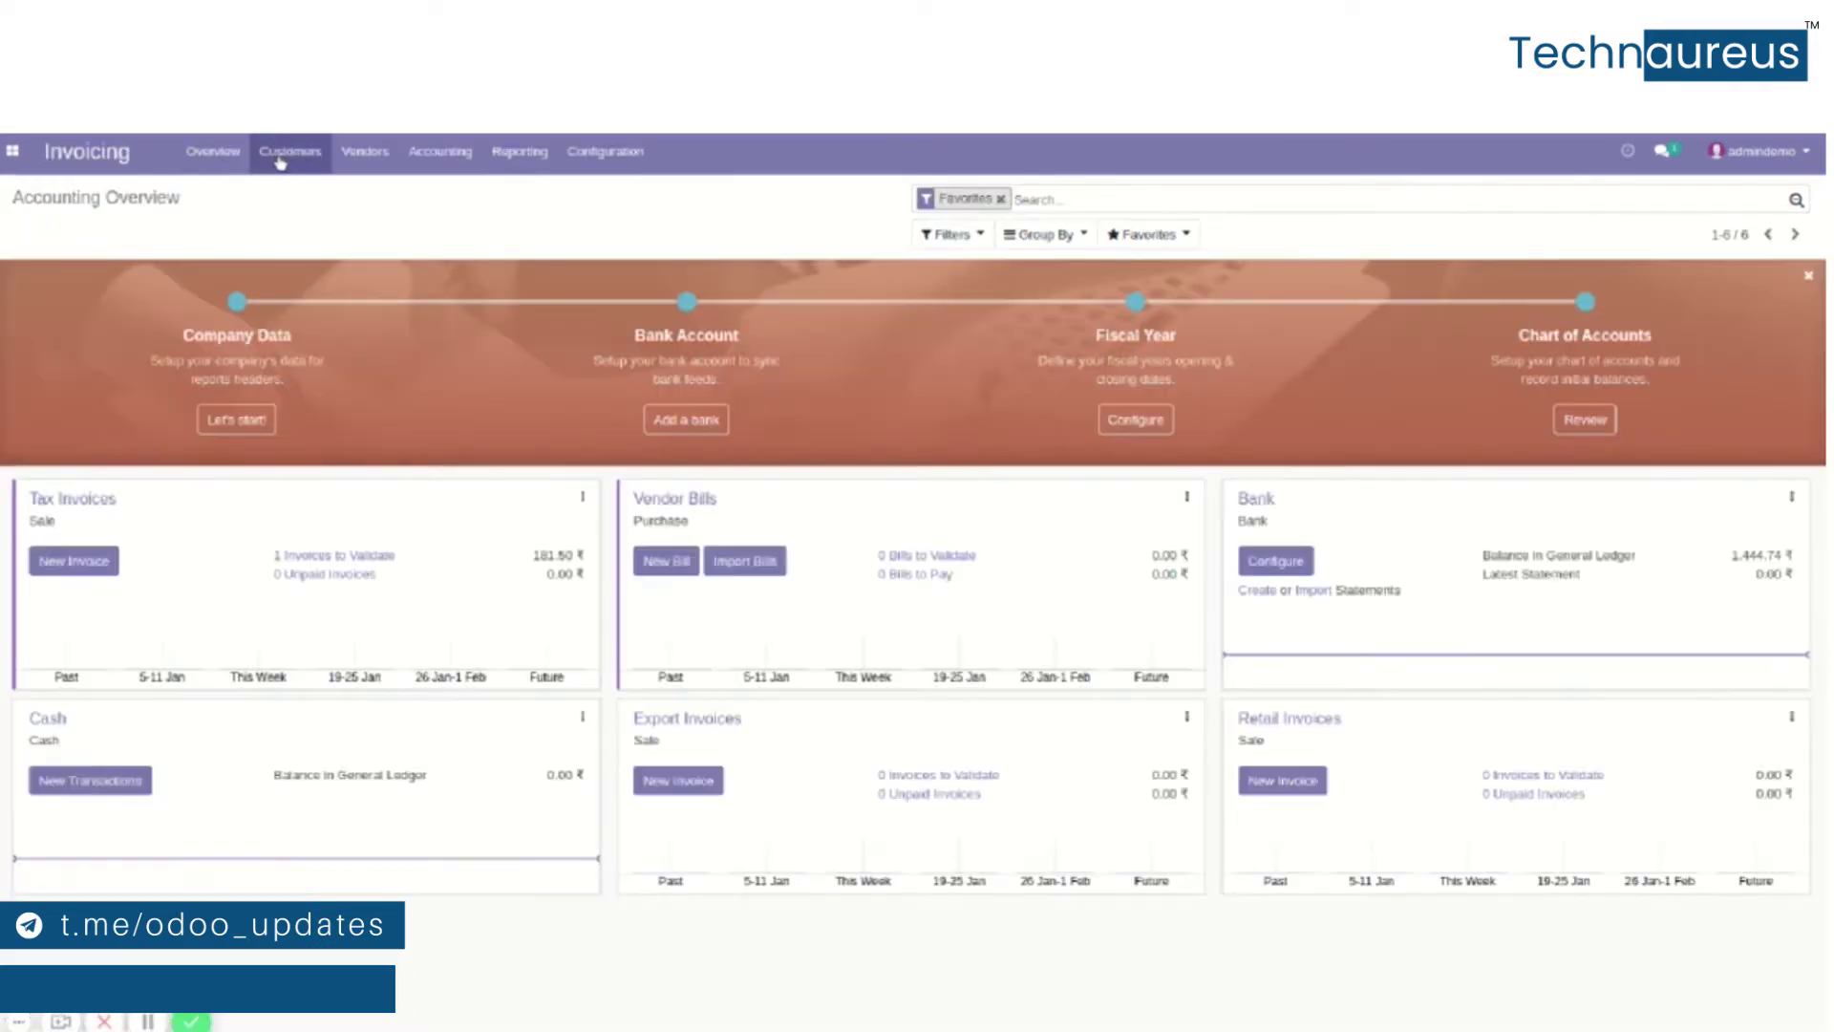
{"action": "left_click", "coordinate": [280, 160]}
{"action": "left_click", "coordinate": [302, 194]}
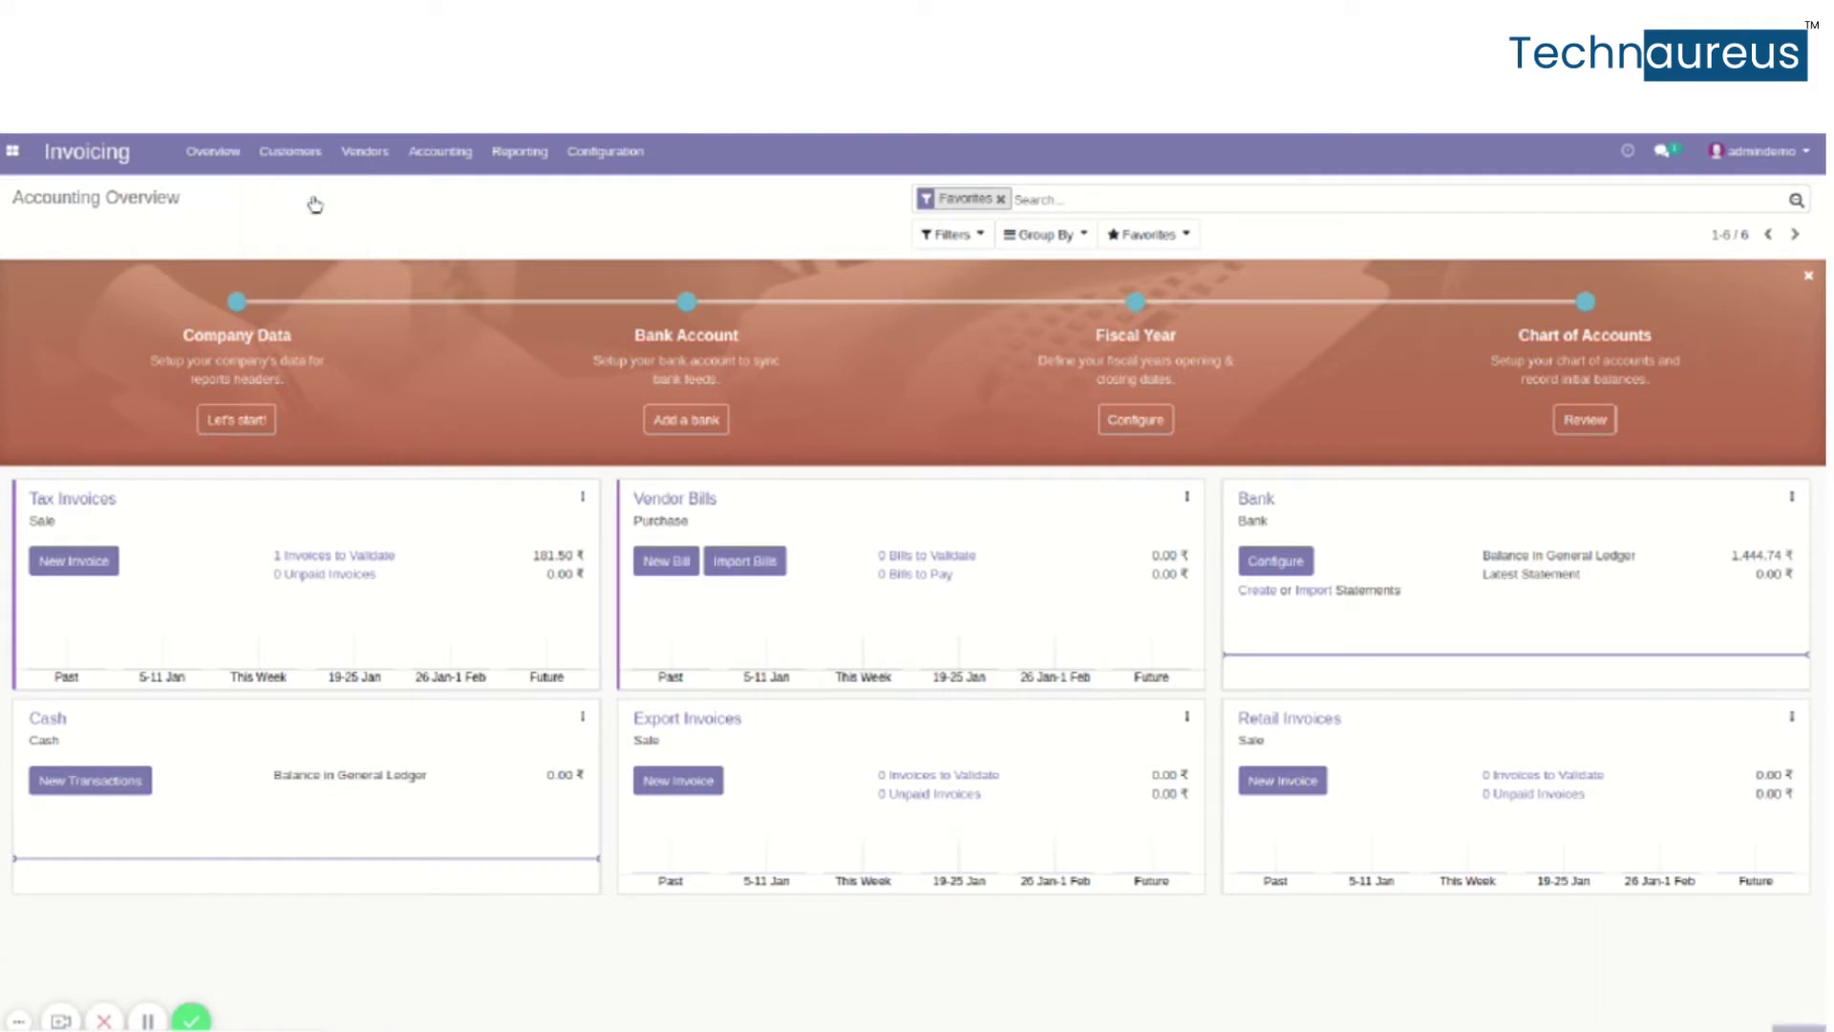
Step: Create and validate an Azure Interior invoice with one Corner Desk Right Sit line (177.87)
{"action": "left_click", "coordinate": [38, 235]}
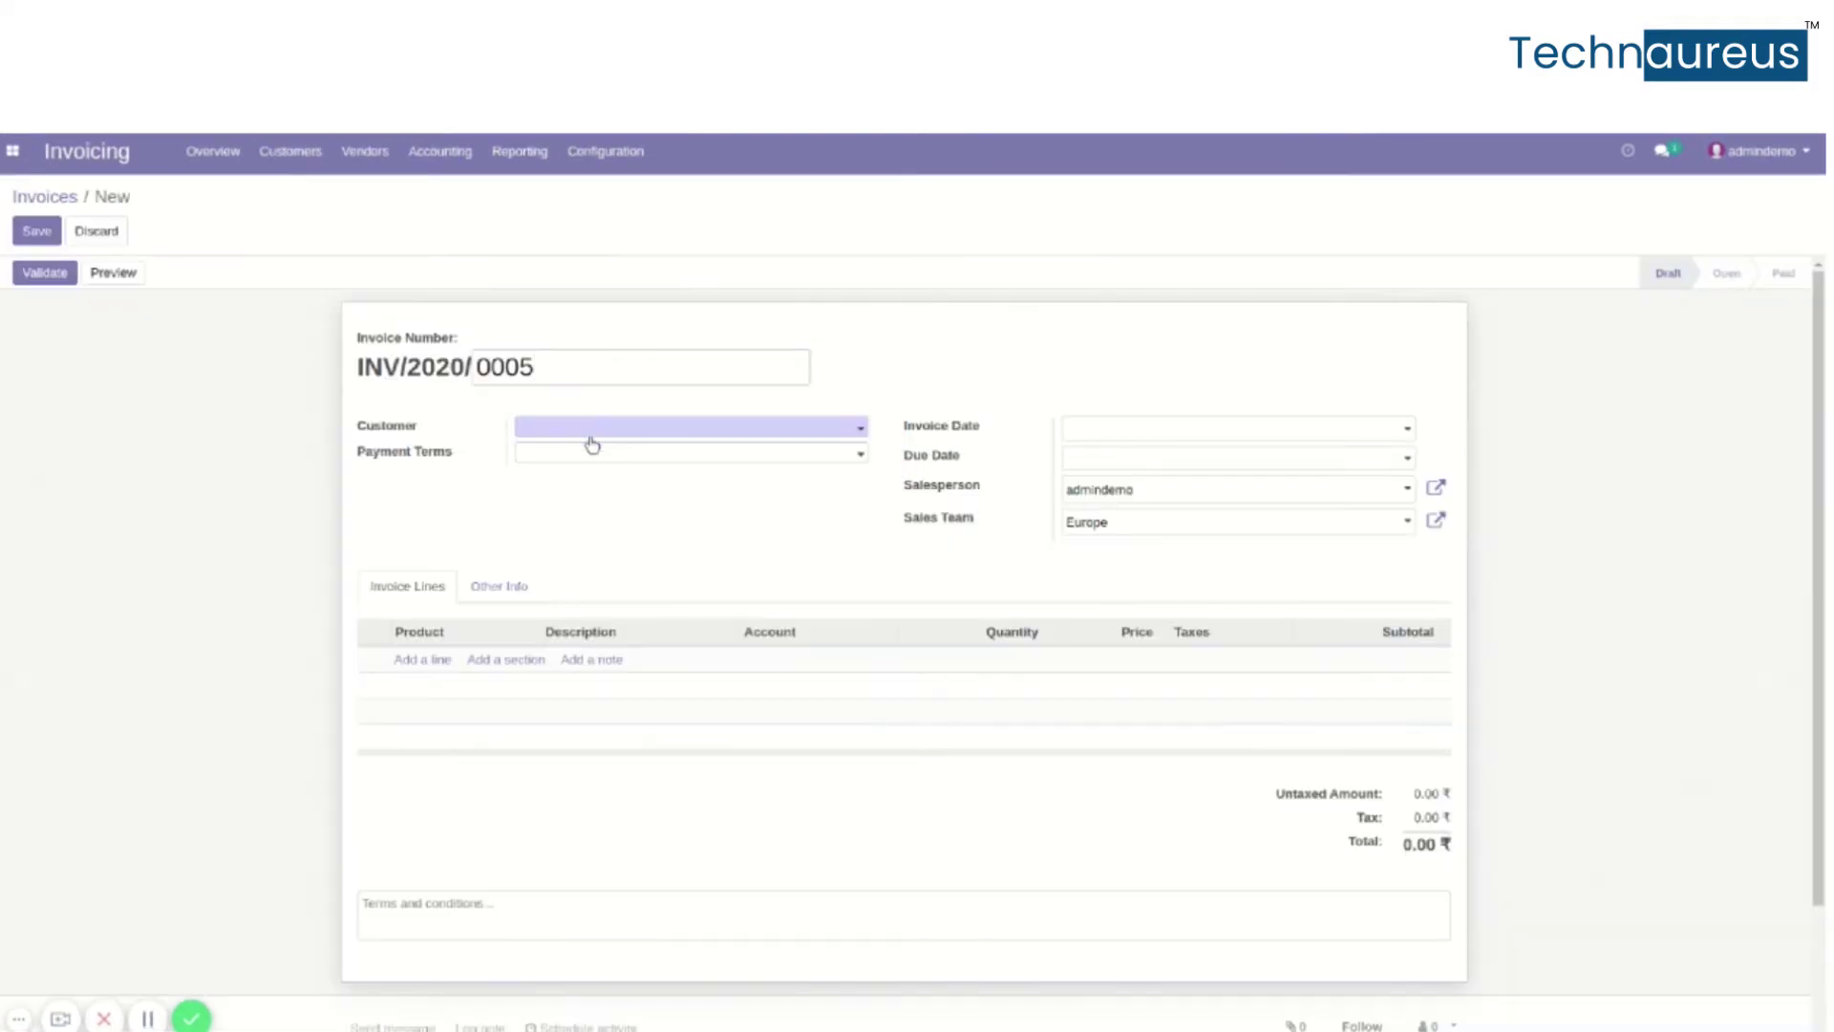
{"action": "left_click", "coordinate": [623, 438]}
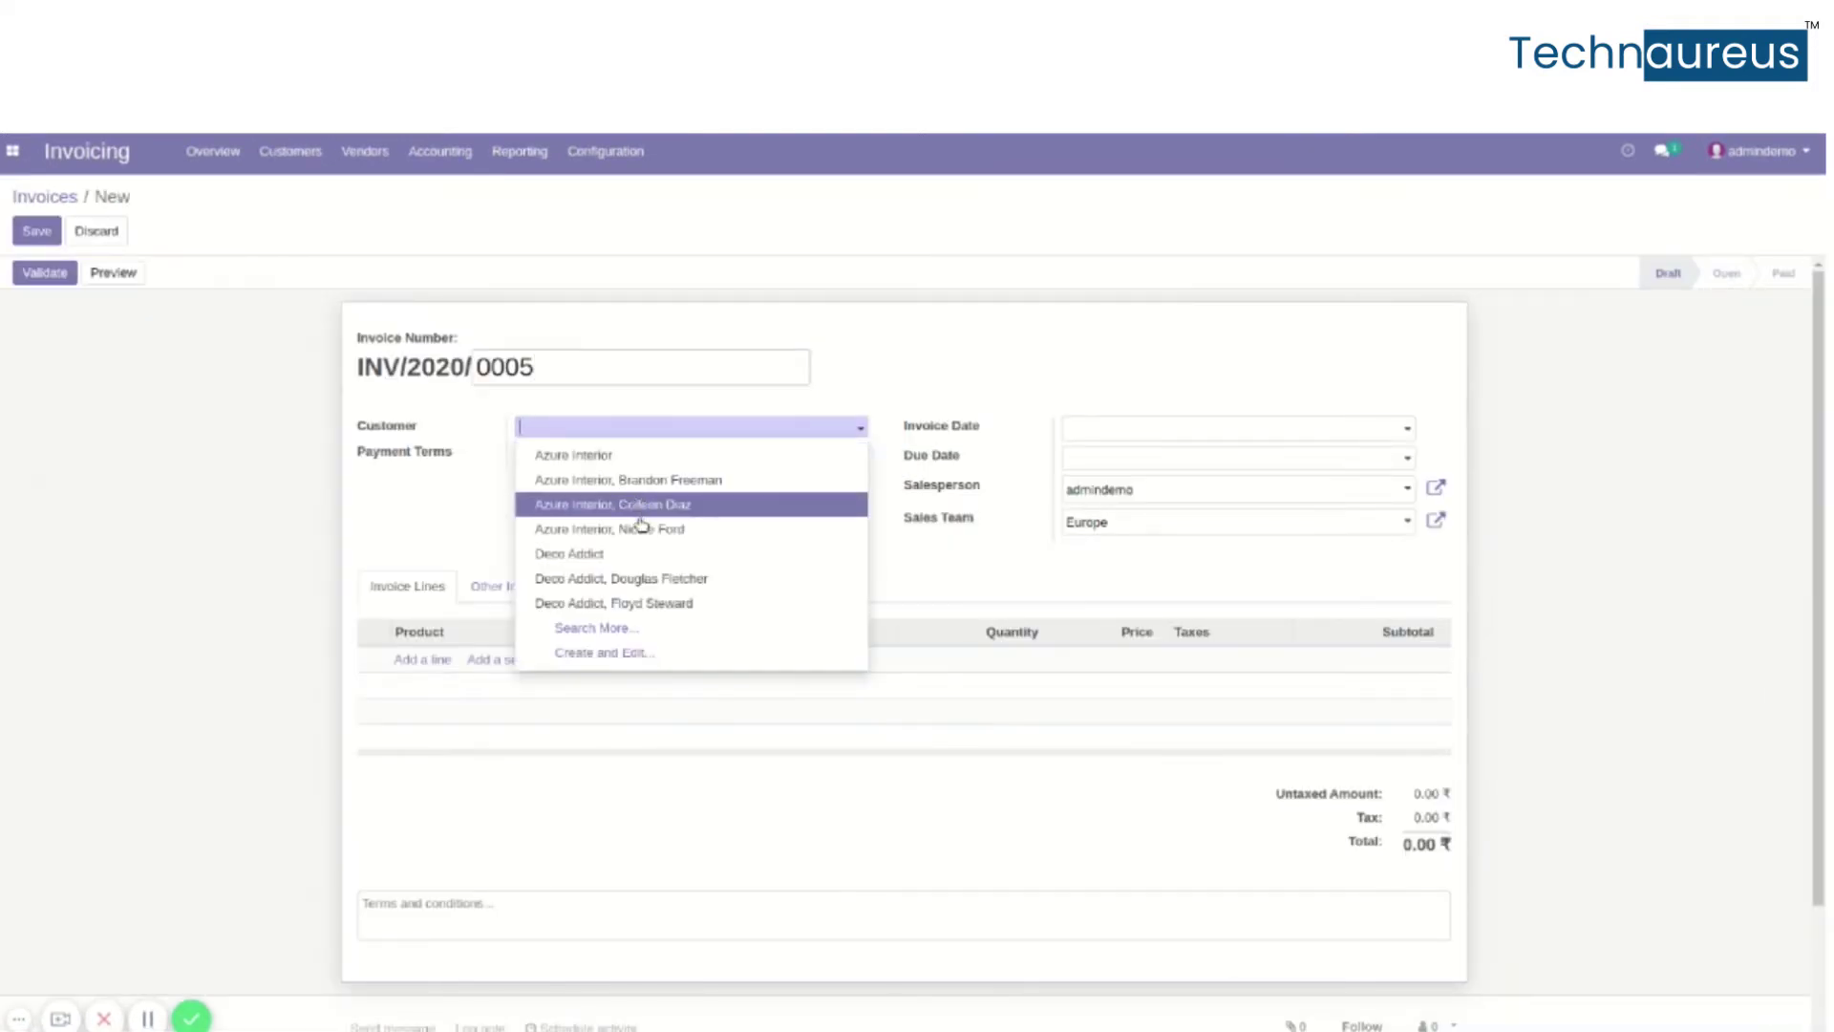
{"action": "left_click", "coordinate": [641, 525]}
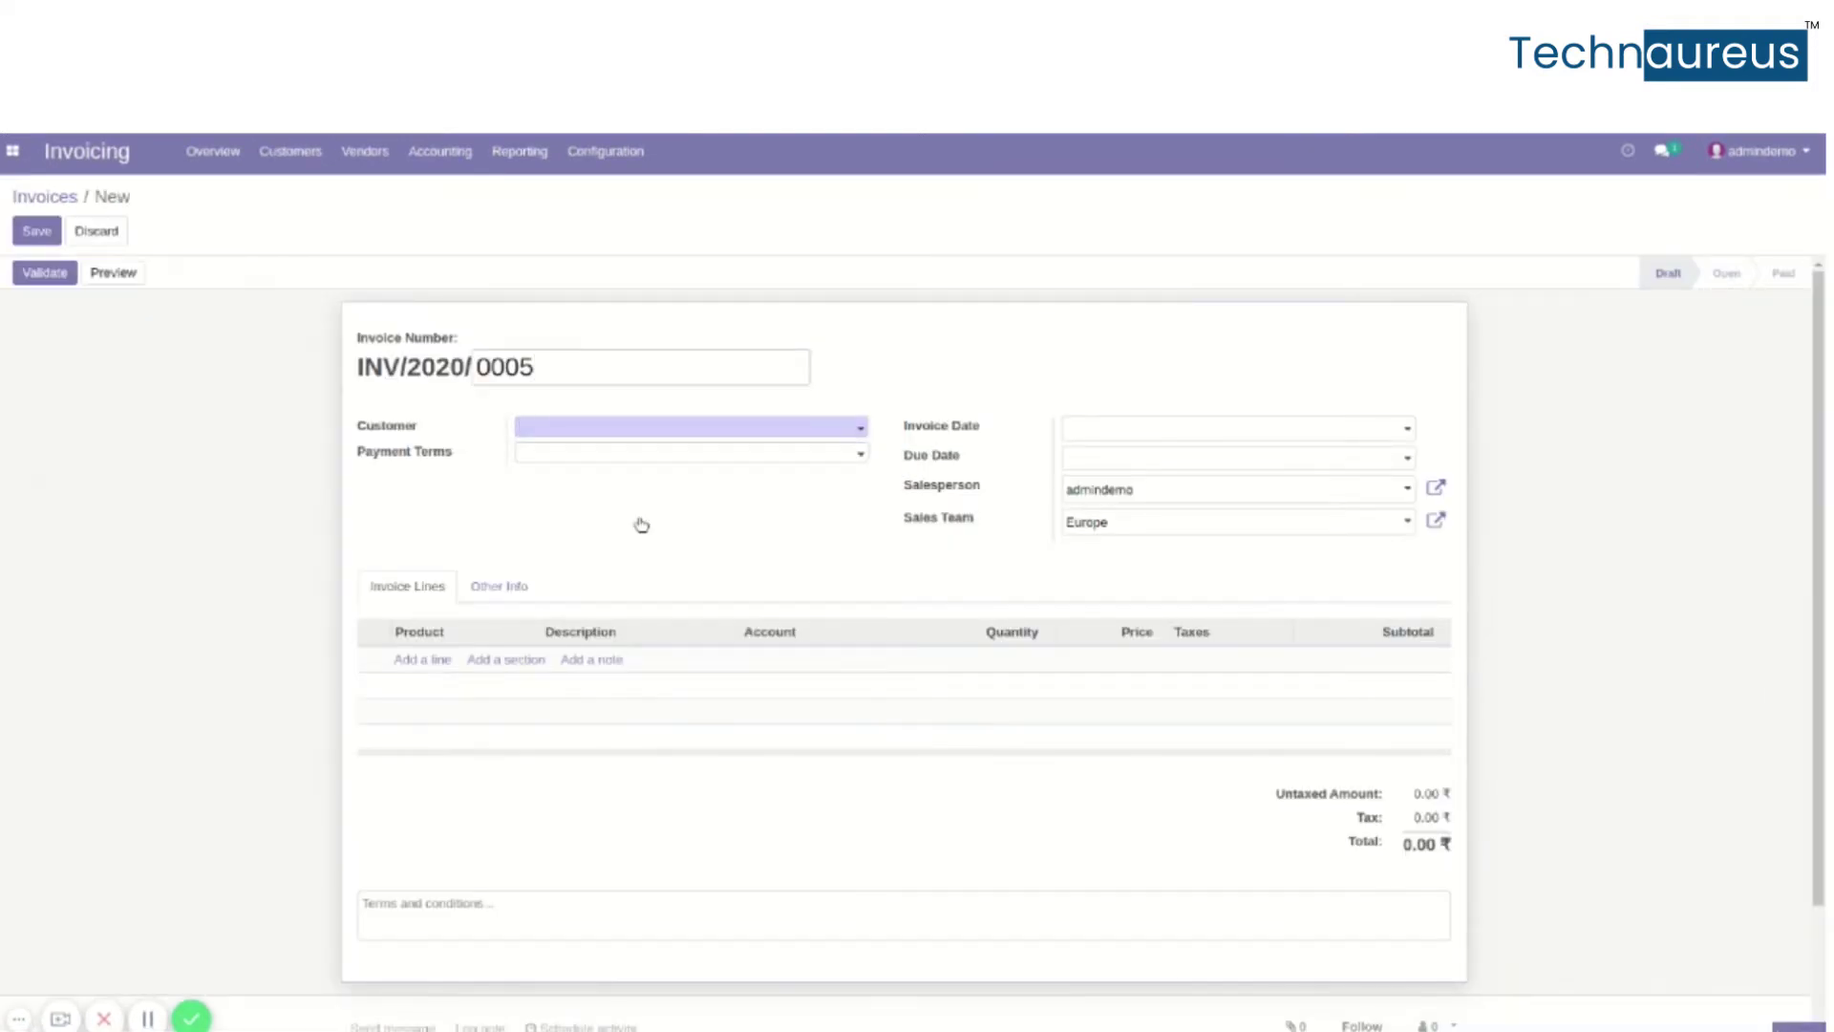
{"action": "left_click", "coordinate": [426, 655]}
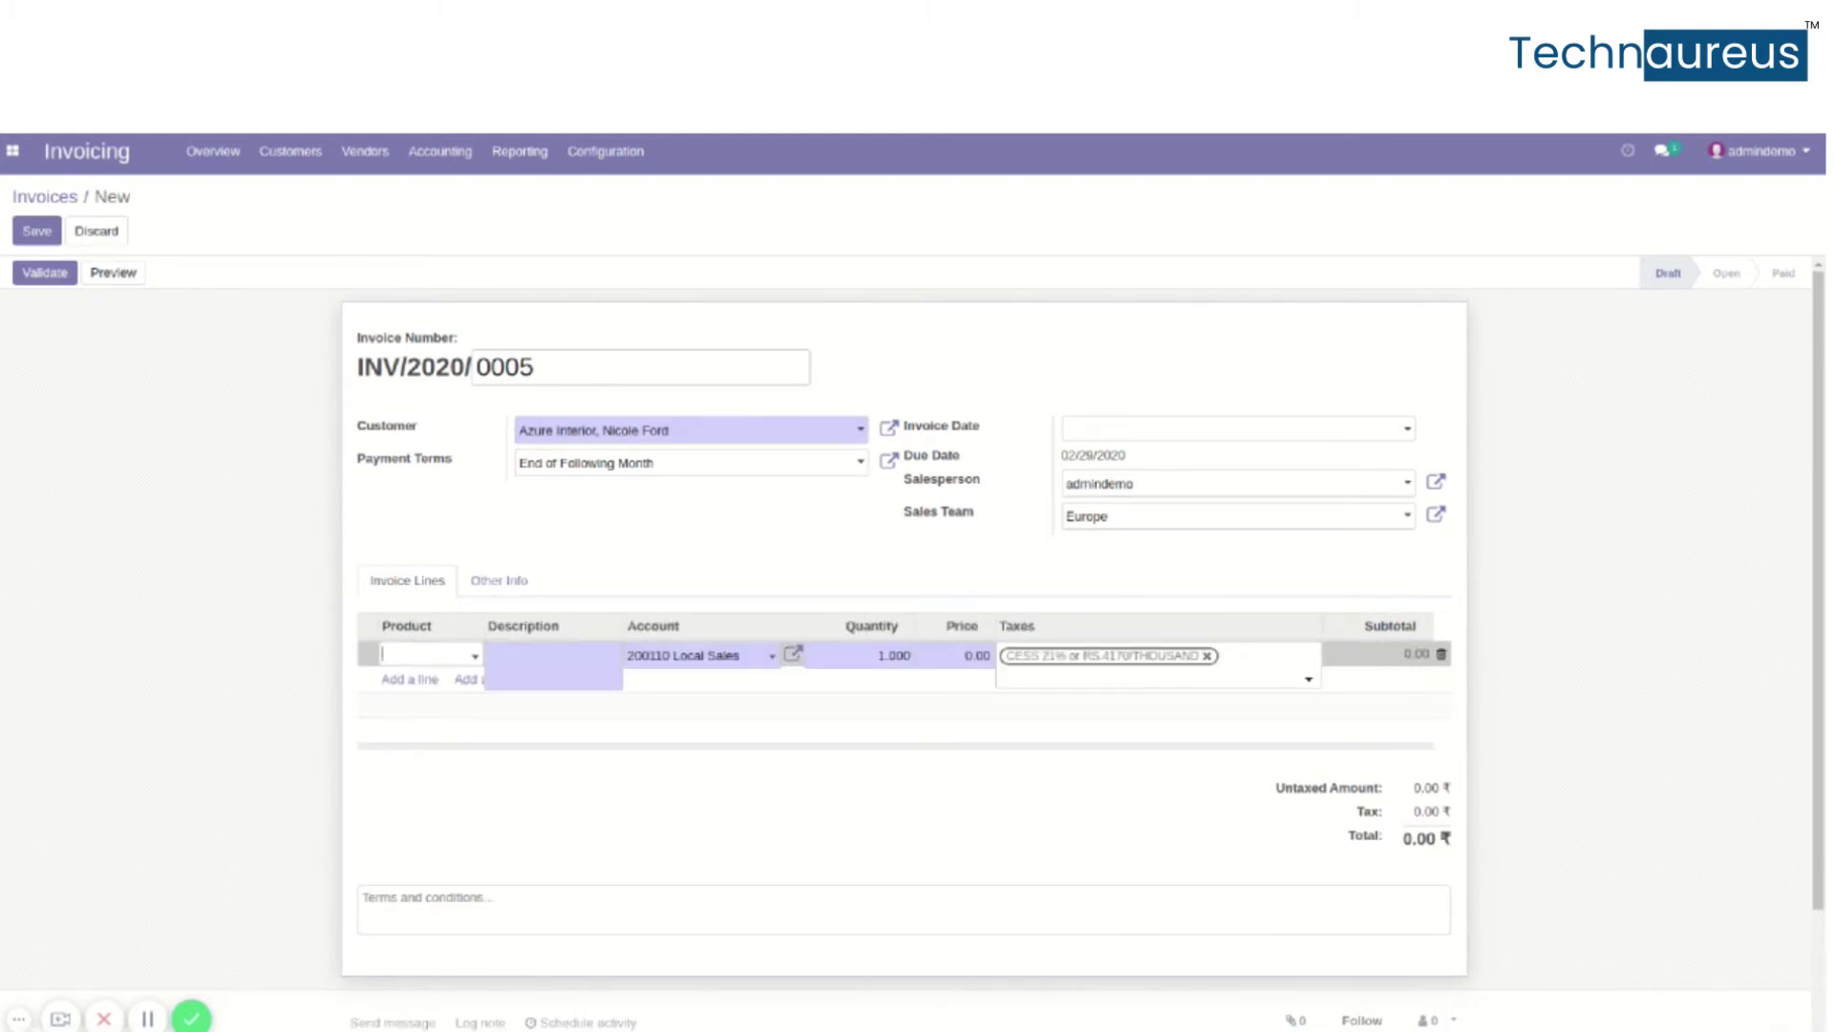
{"action": "left_click", "coordinate": [428, 657]}
{"action": "left_click", "coordinate": [573, 597]}
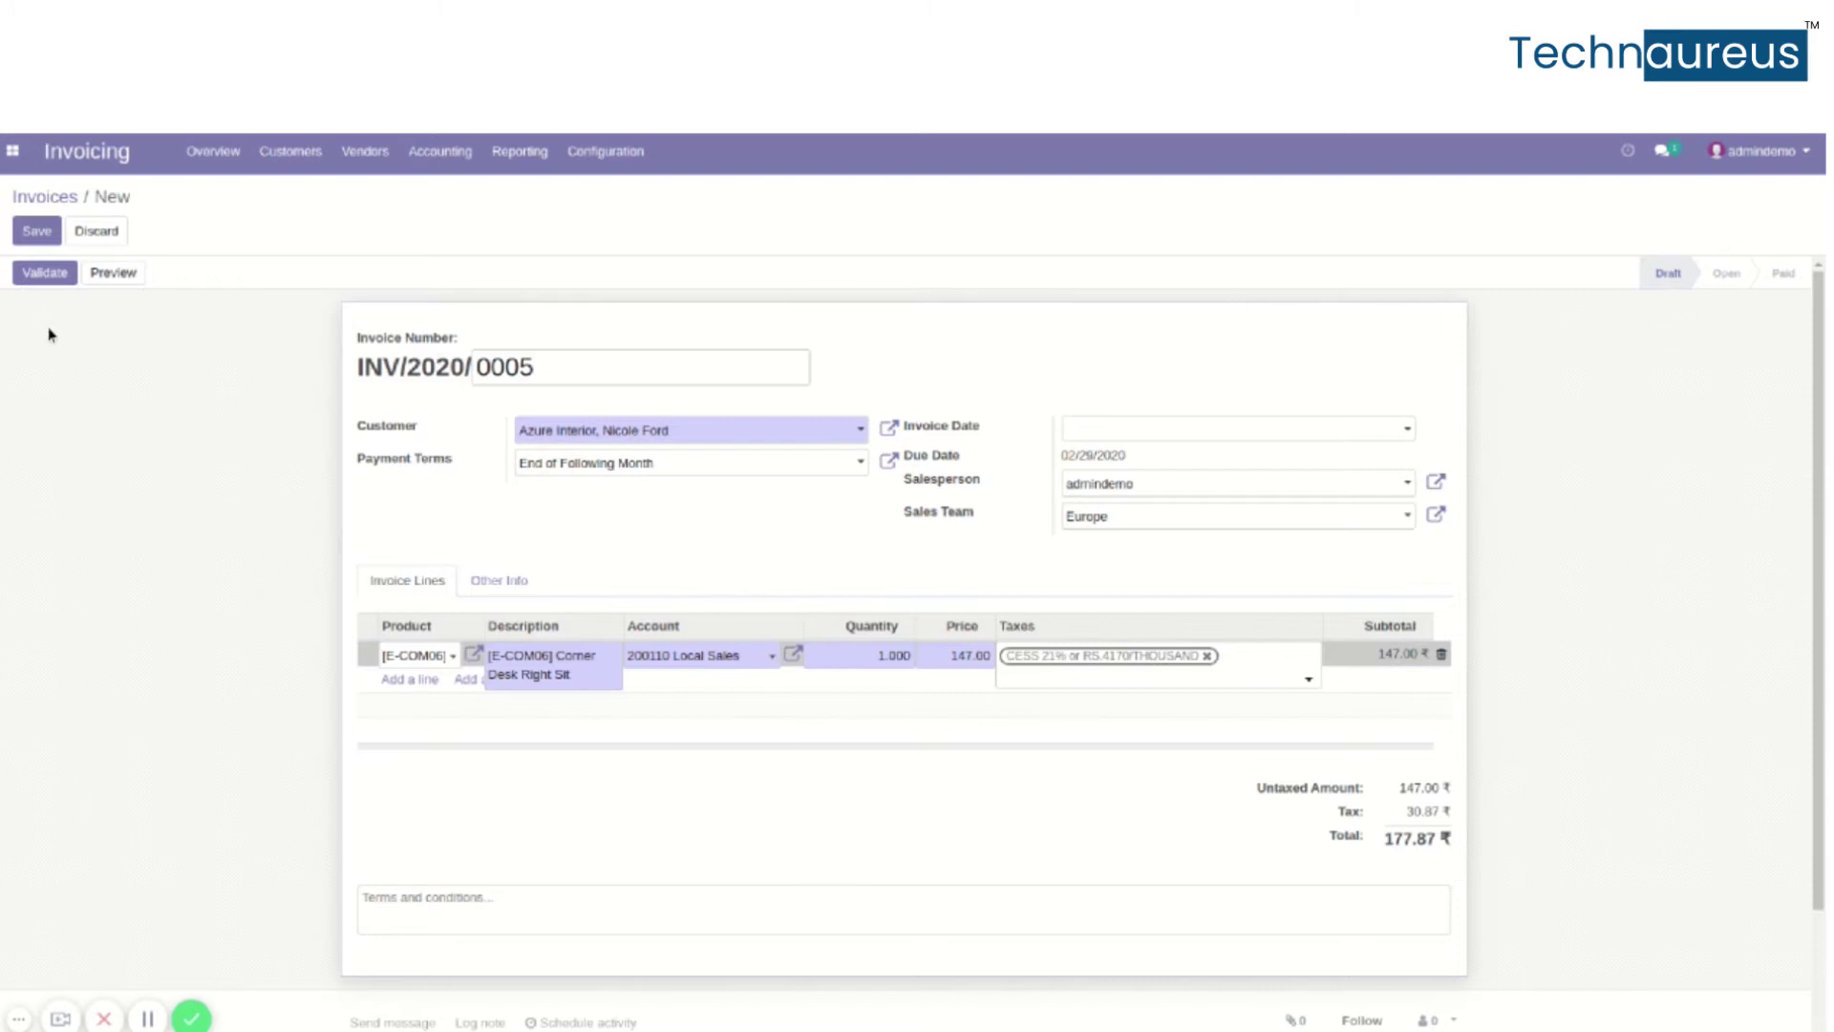
{"action": "left_click", "coordinate": [44, 272]}
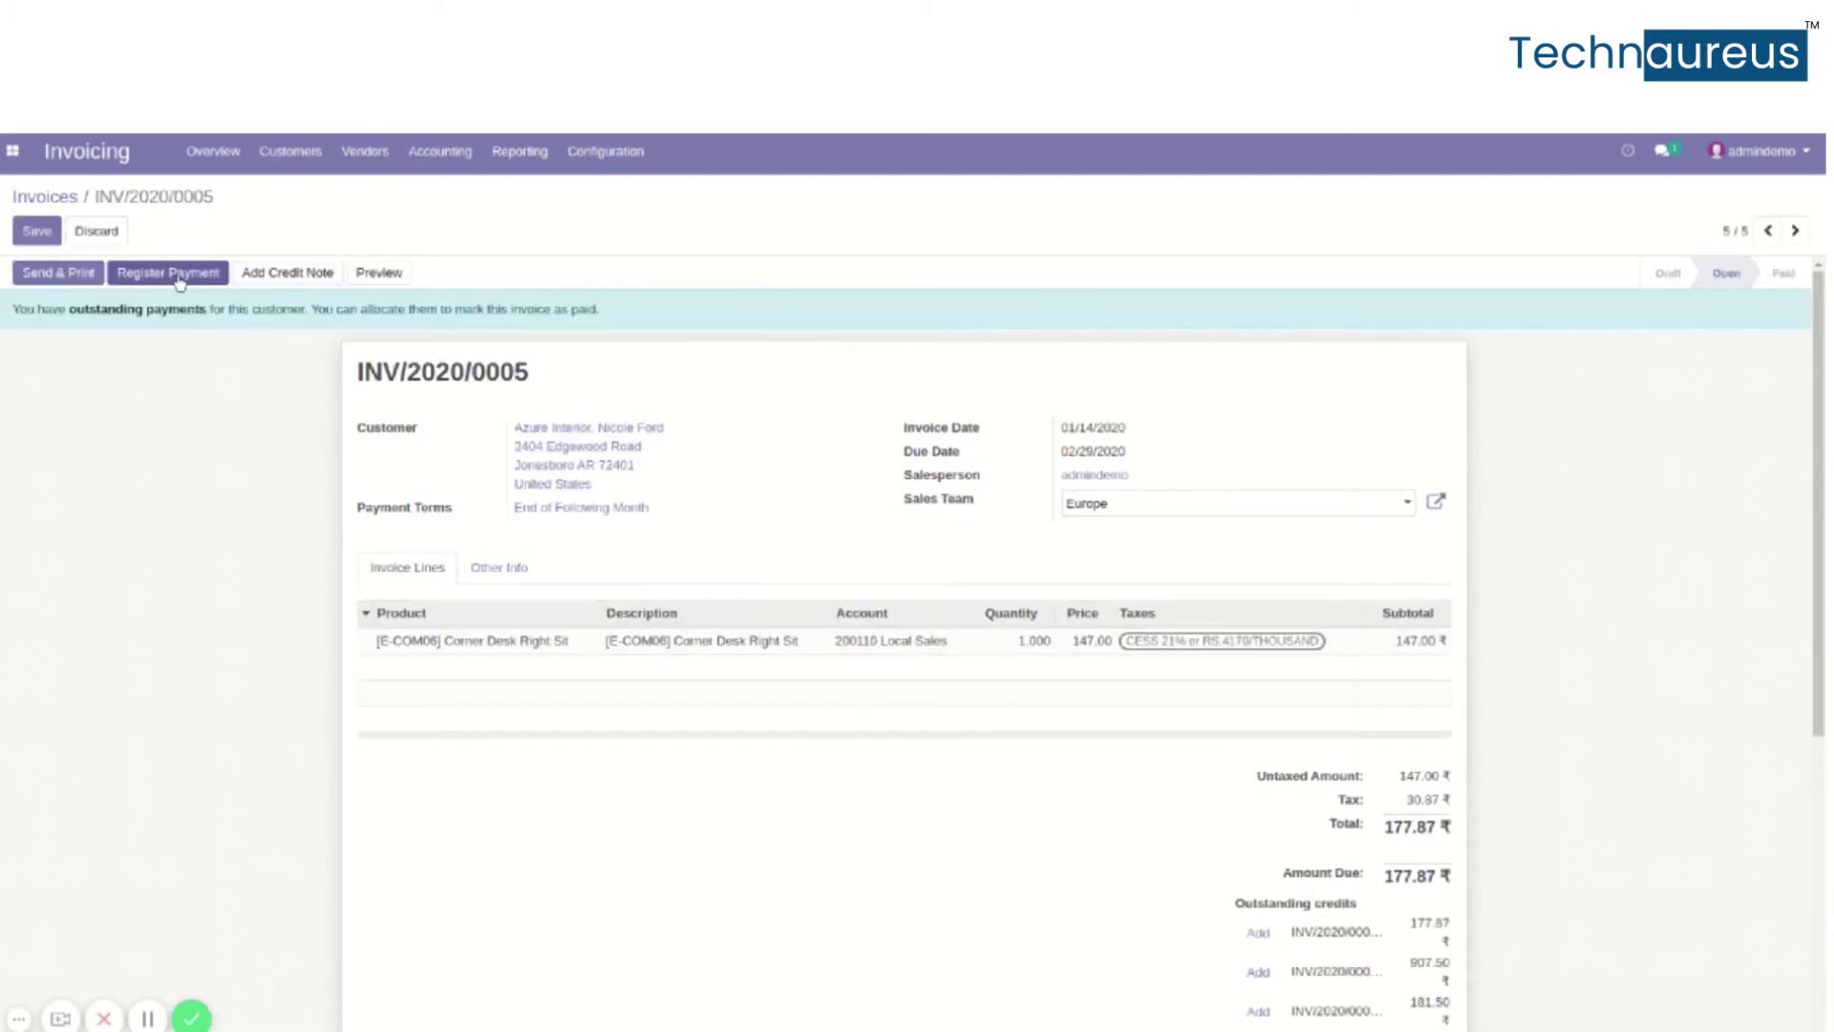
Step: Register the full 177.87 Bank (INR) payment on INV/2020/0005
{"action": "left_click", "coordinate": [178, 276]}
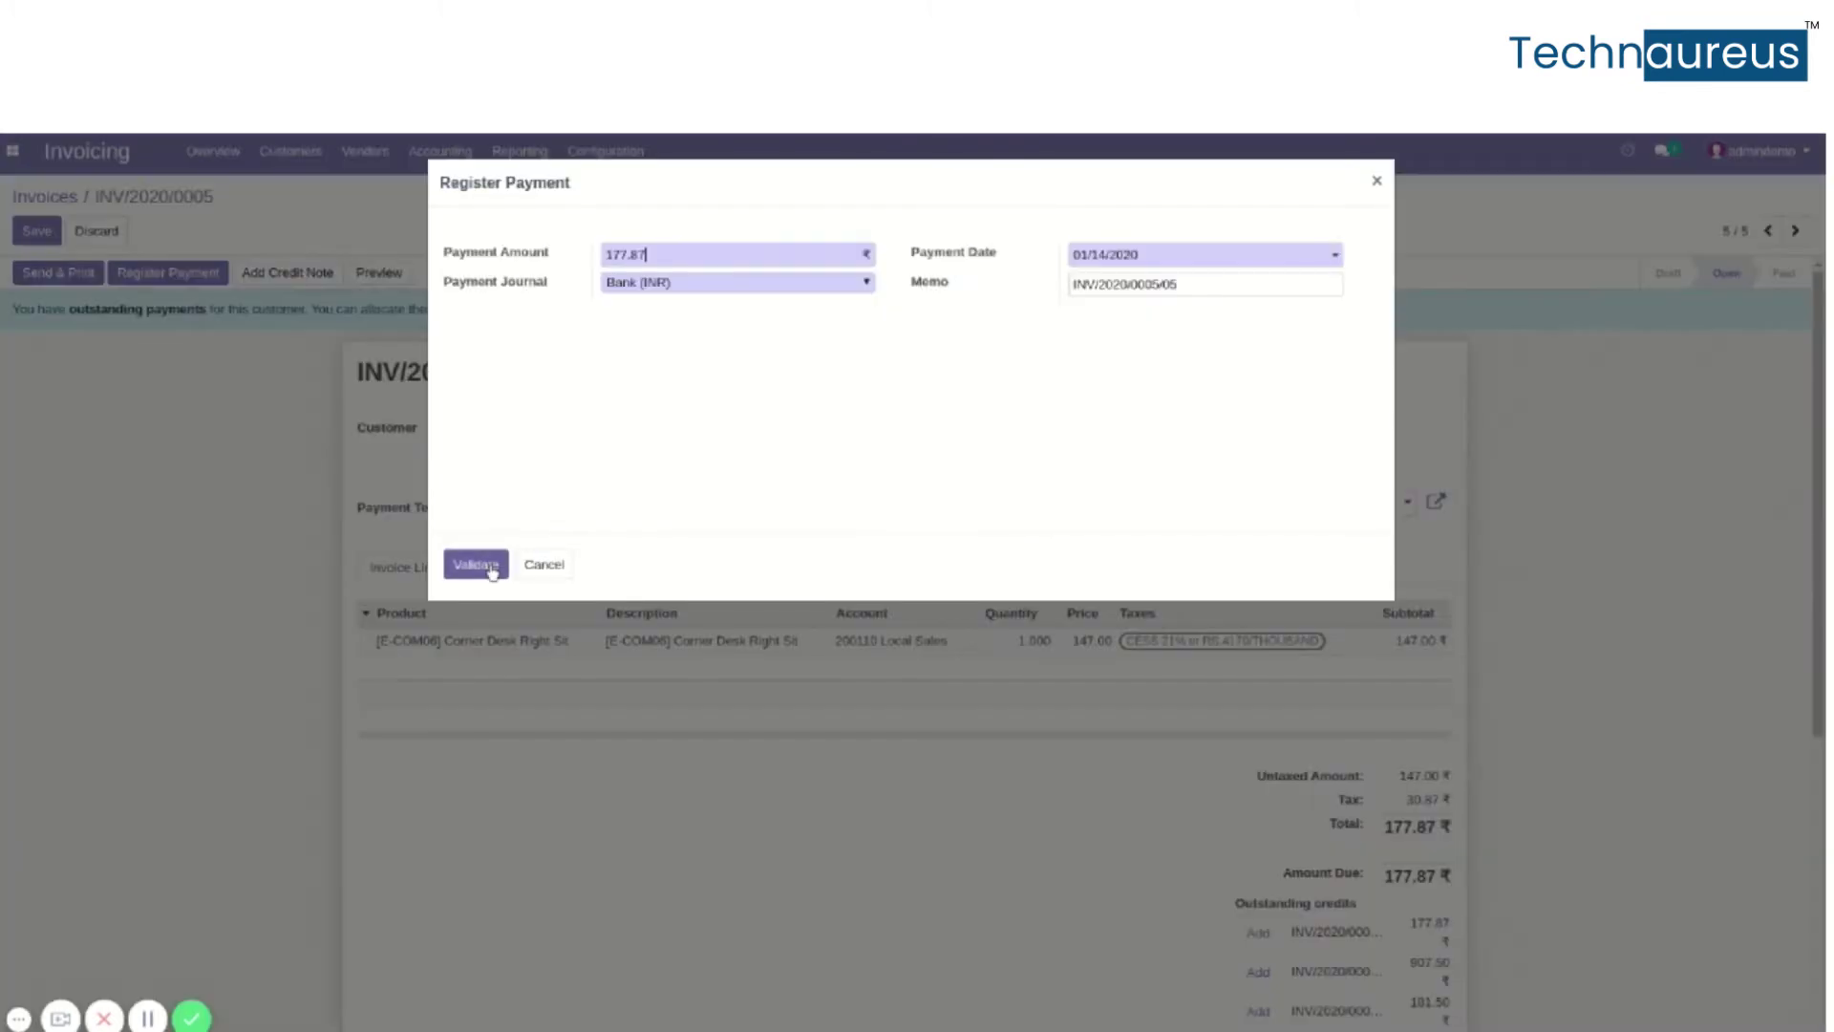
{"action": "left_click", "coordinate": [492, 572]}
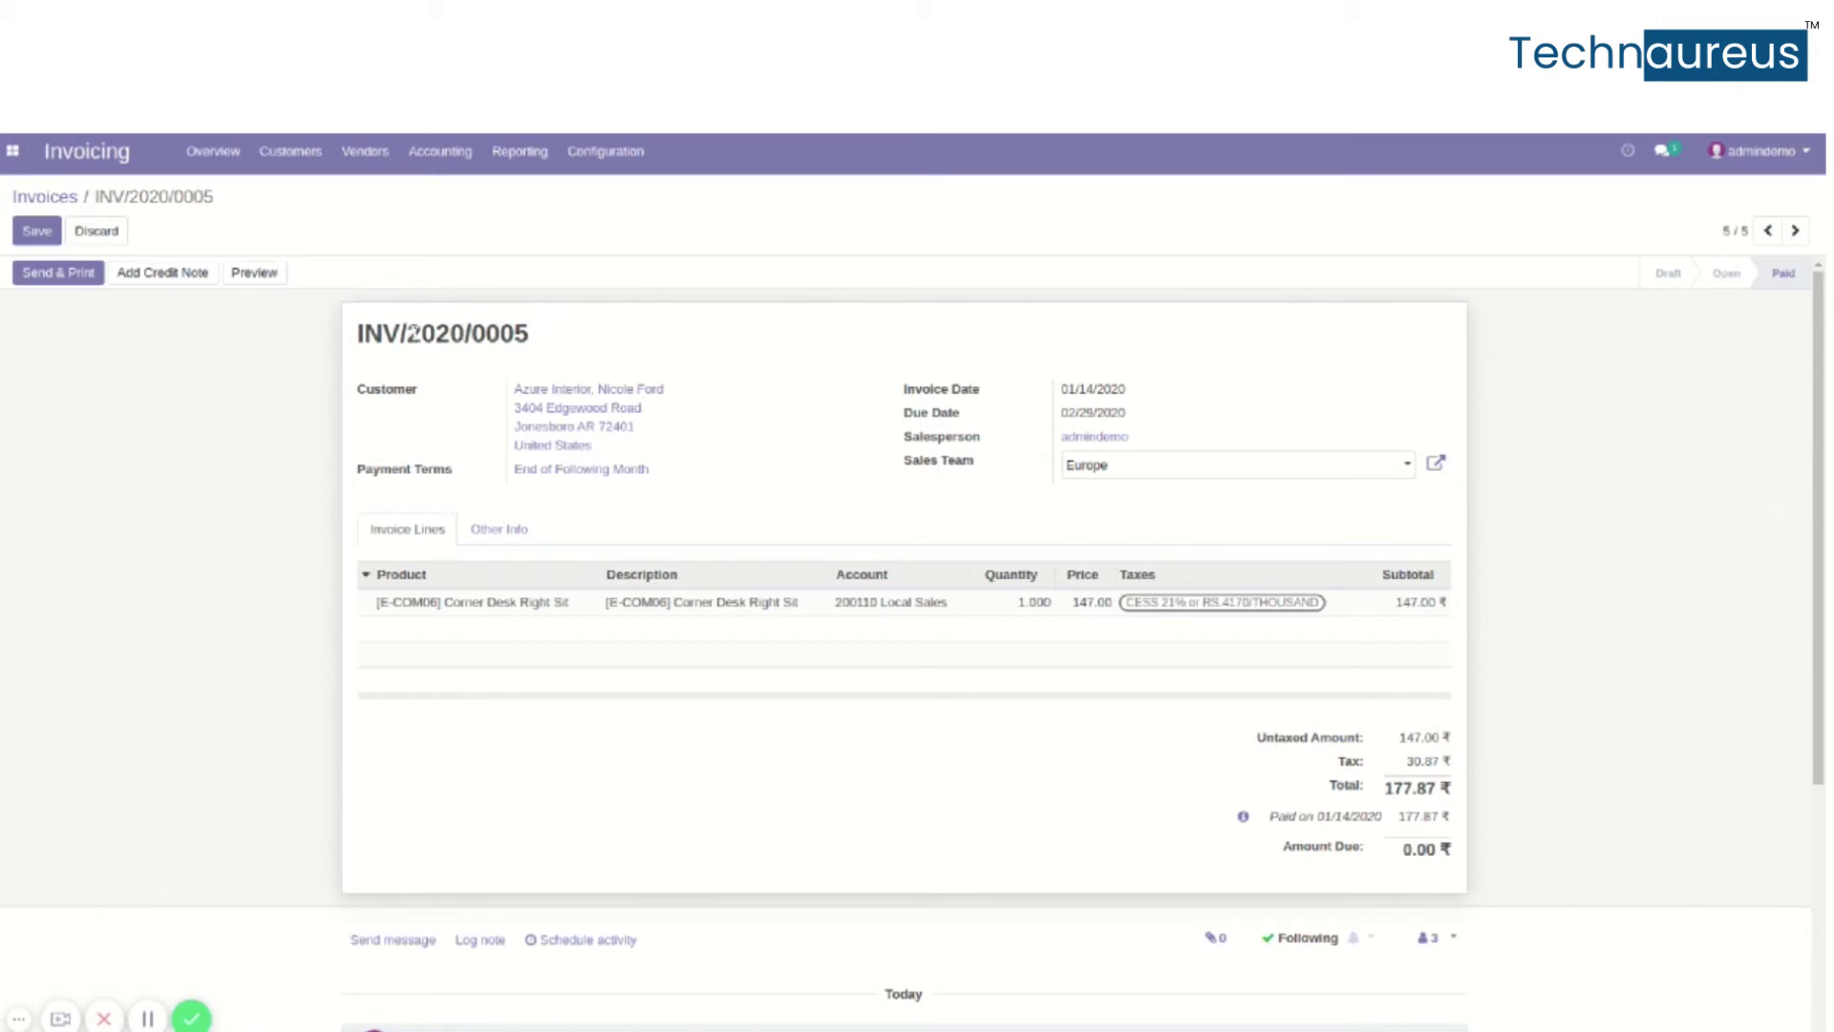
Step: Search the Apps list for 'can' and install the Cancel Journal Entries module
{"action": "left_click", "coordinate": [13, 151]}
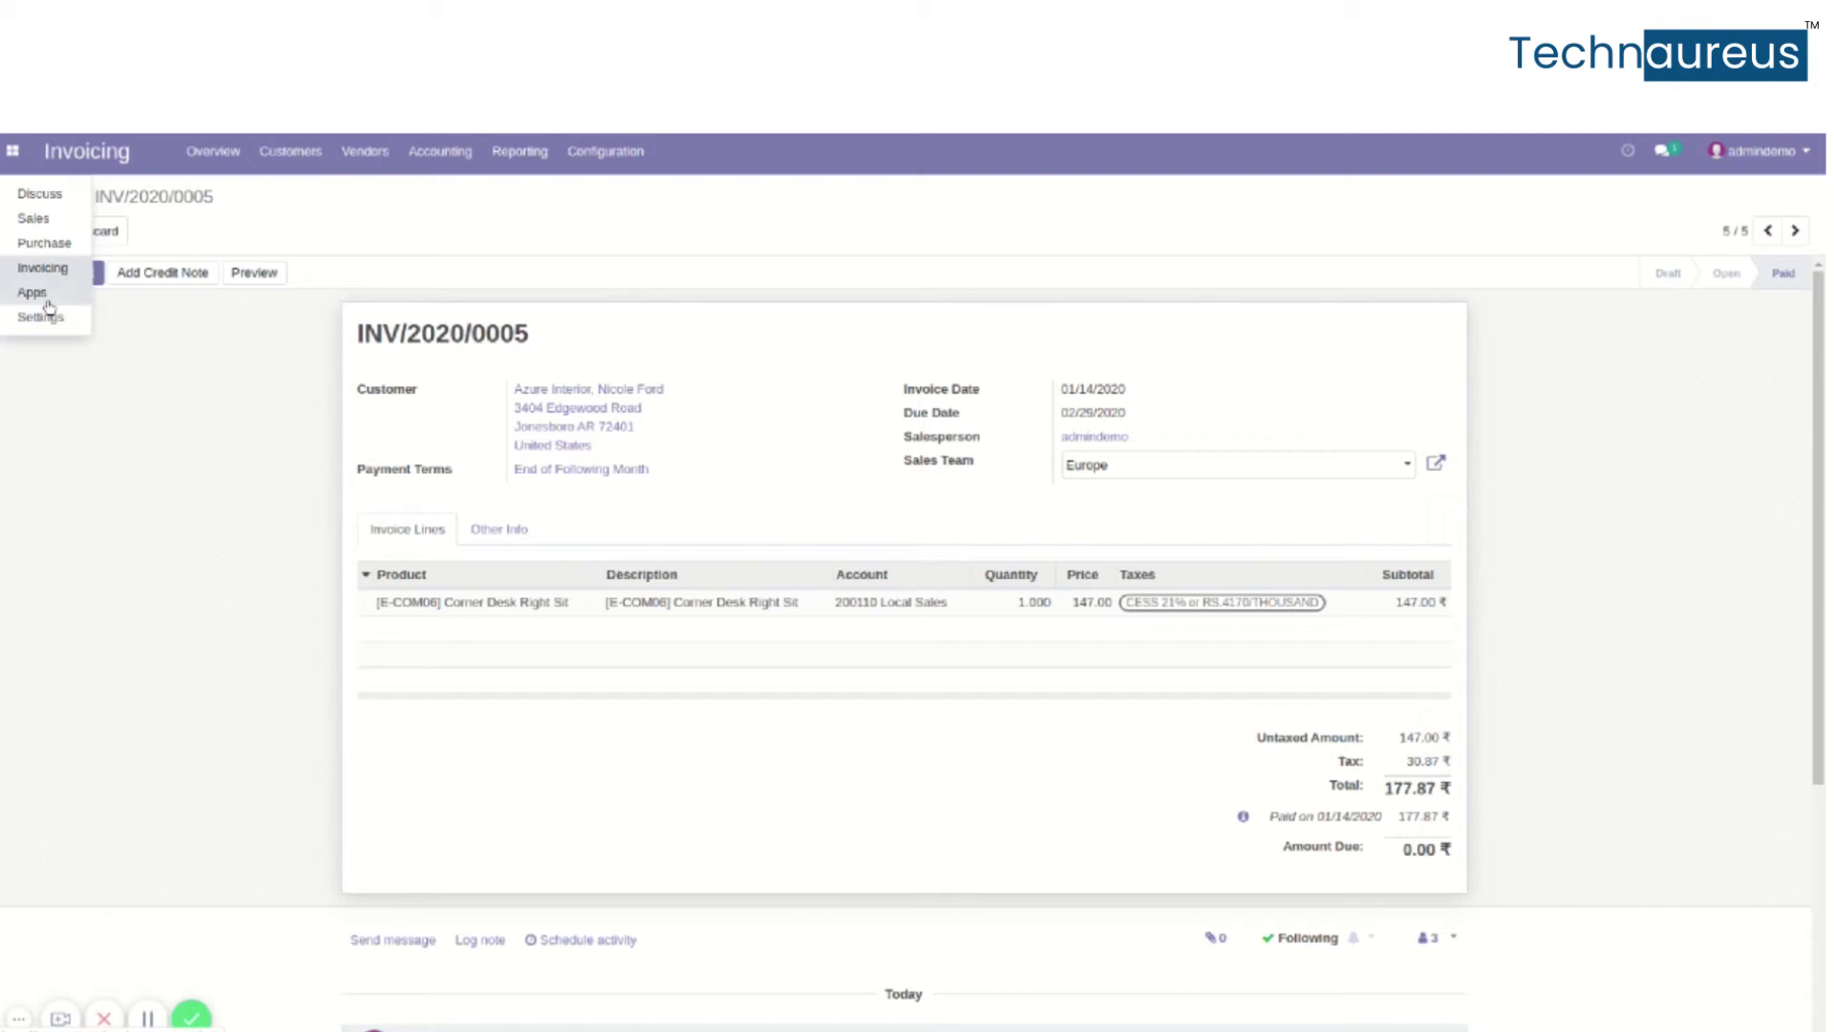
{"action": "key", "text": "Escape"}
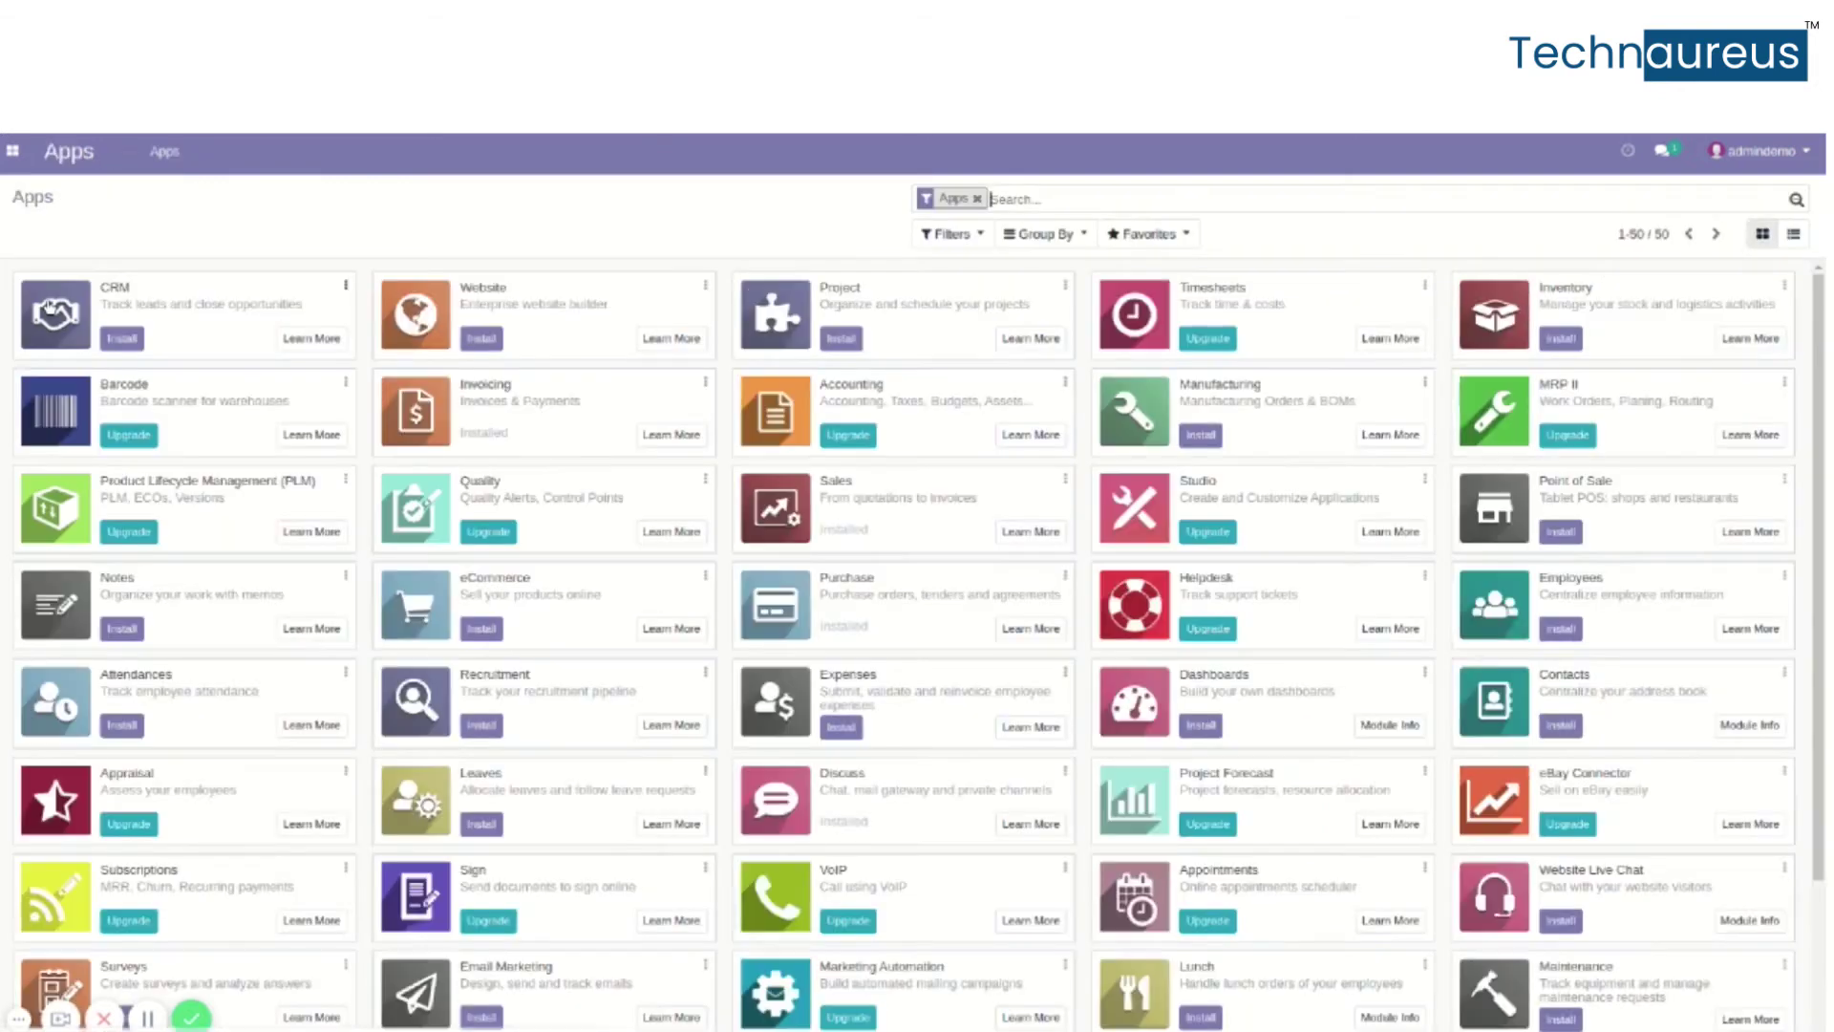
{"action": "key", "text": "BackSpace"}
{"action": "type", "text": "can"}
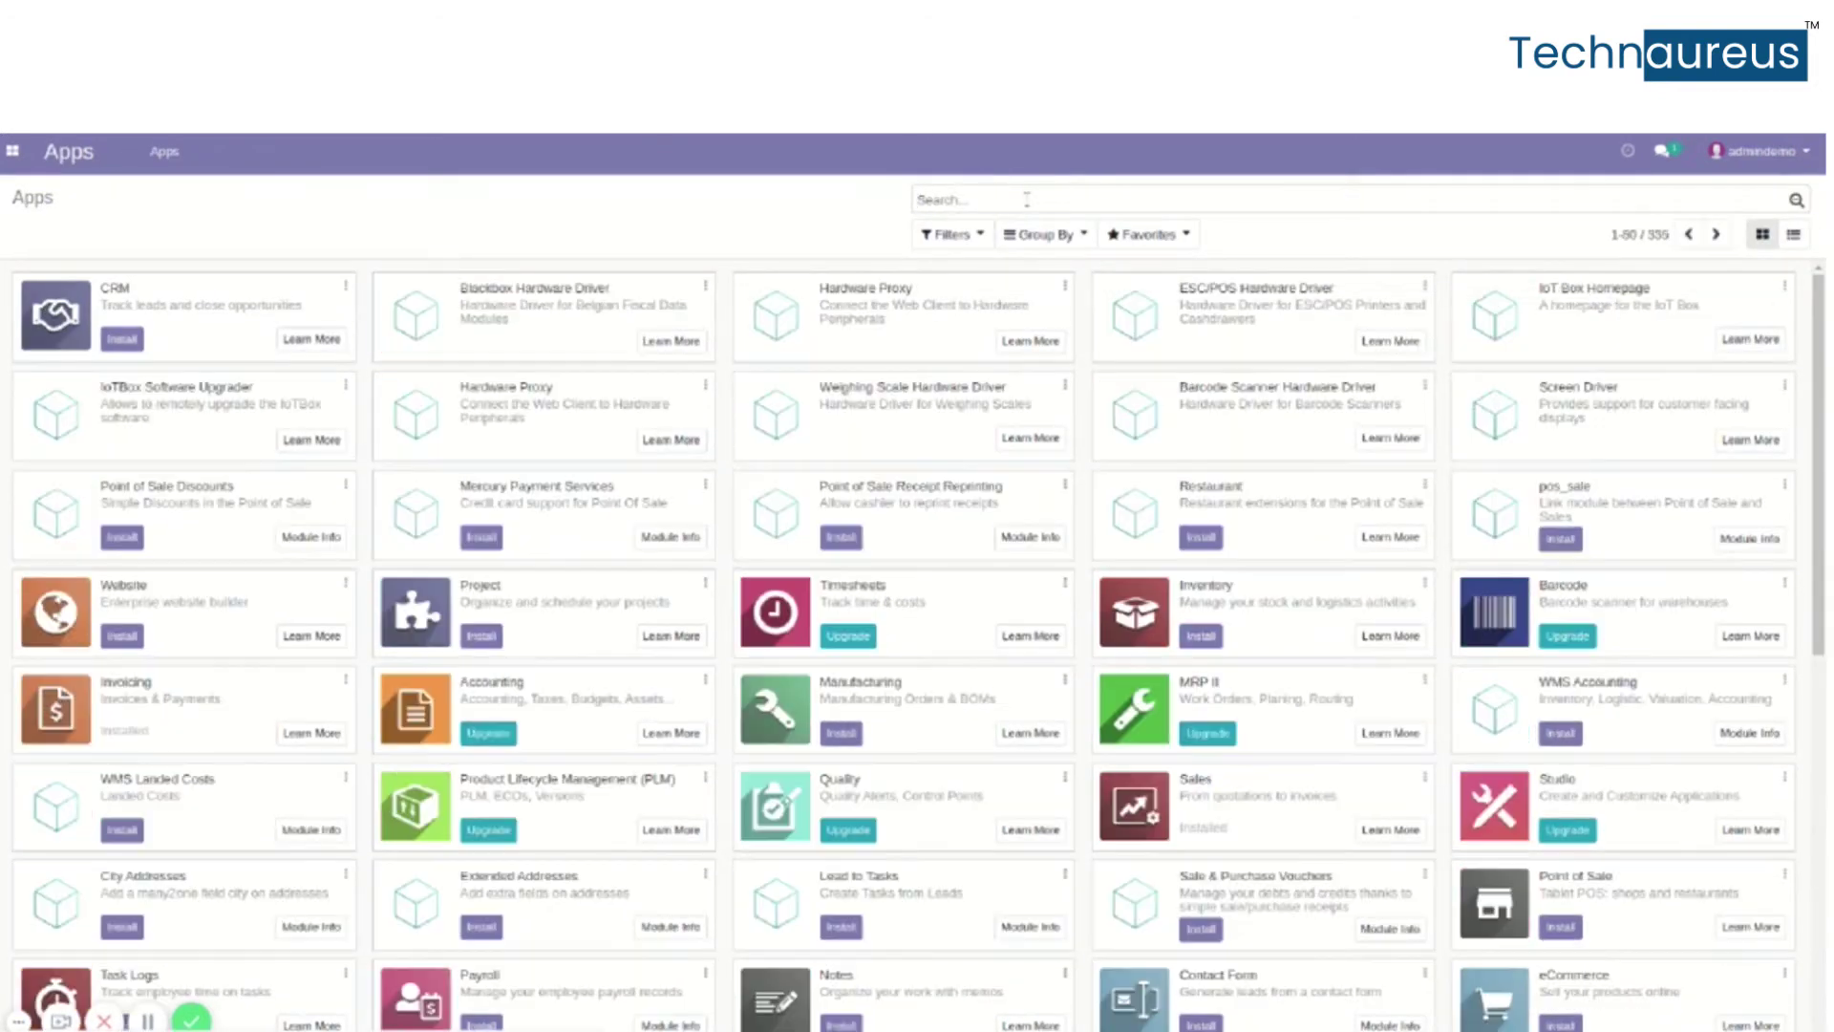
{"action": "key", "text": "Return"}
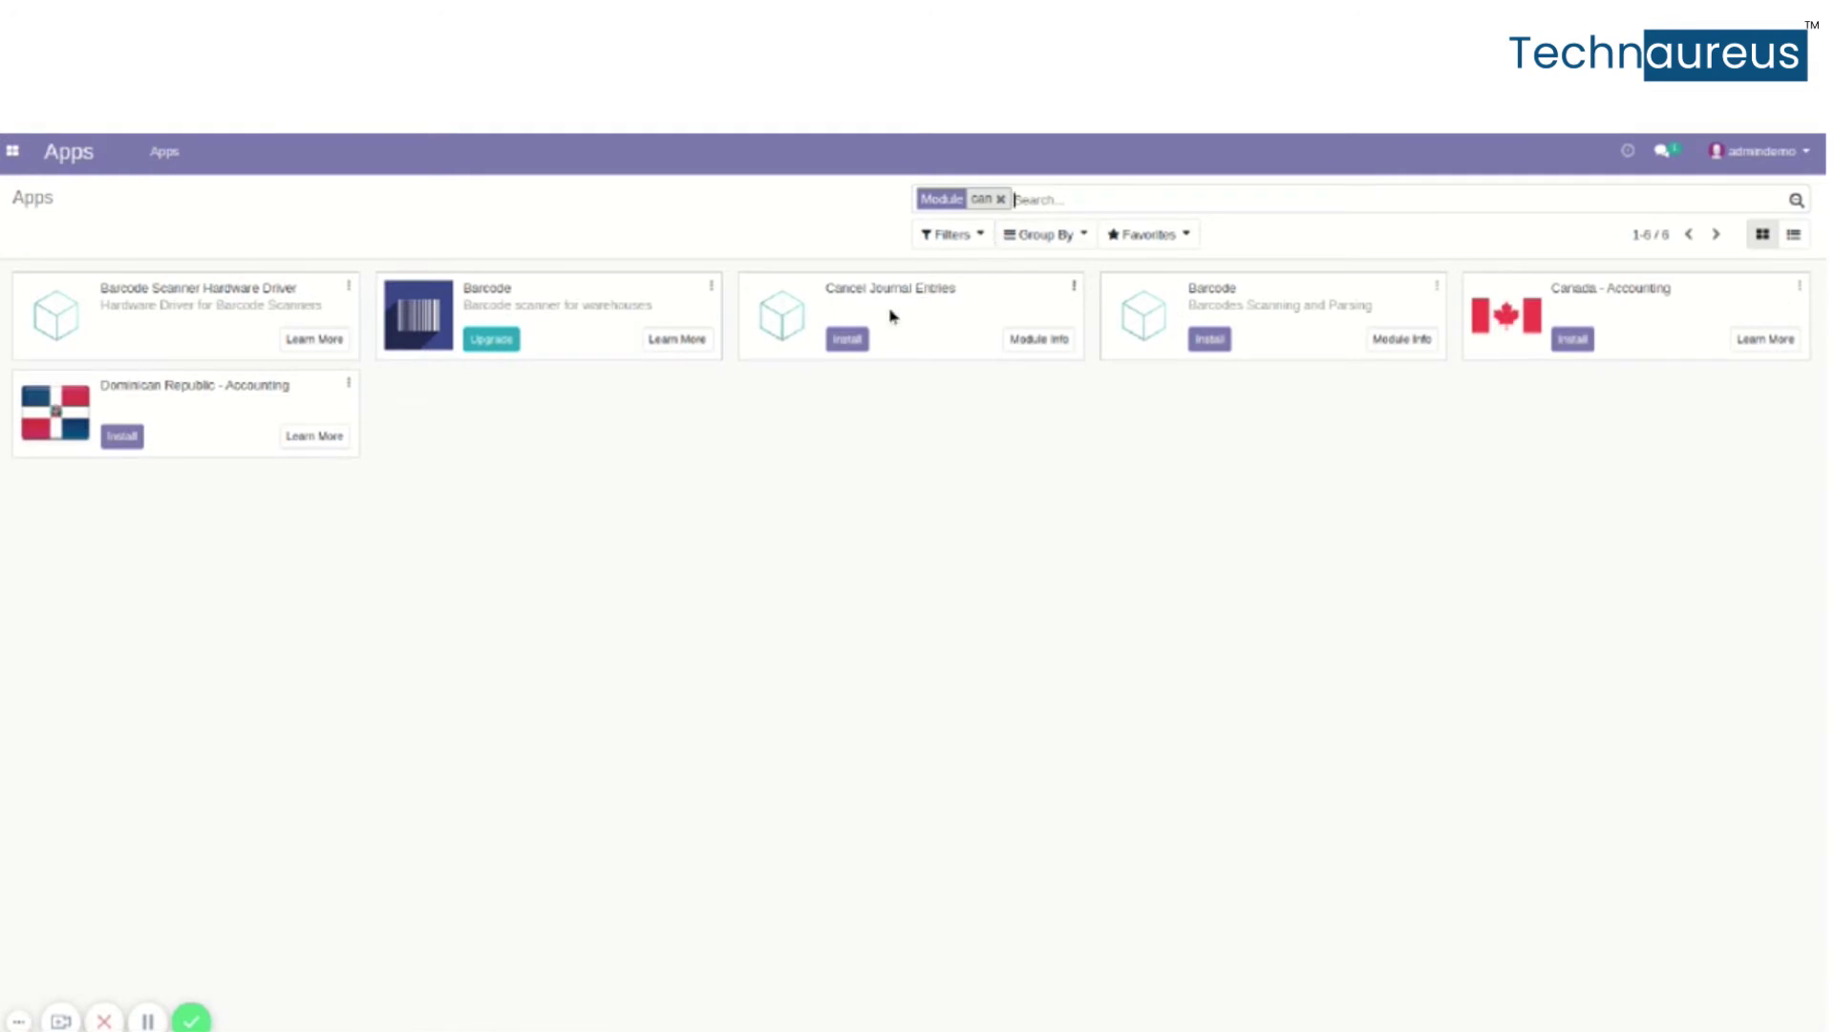
{"action": "left_click", "coordinate": [848, 339]}
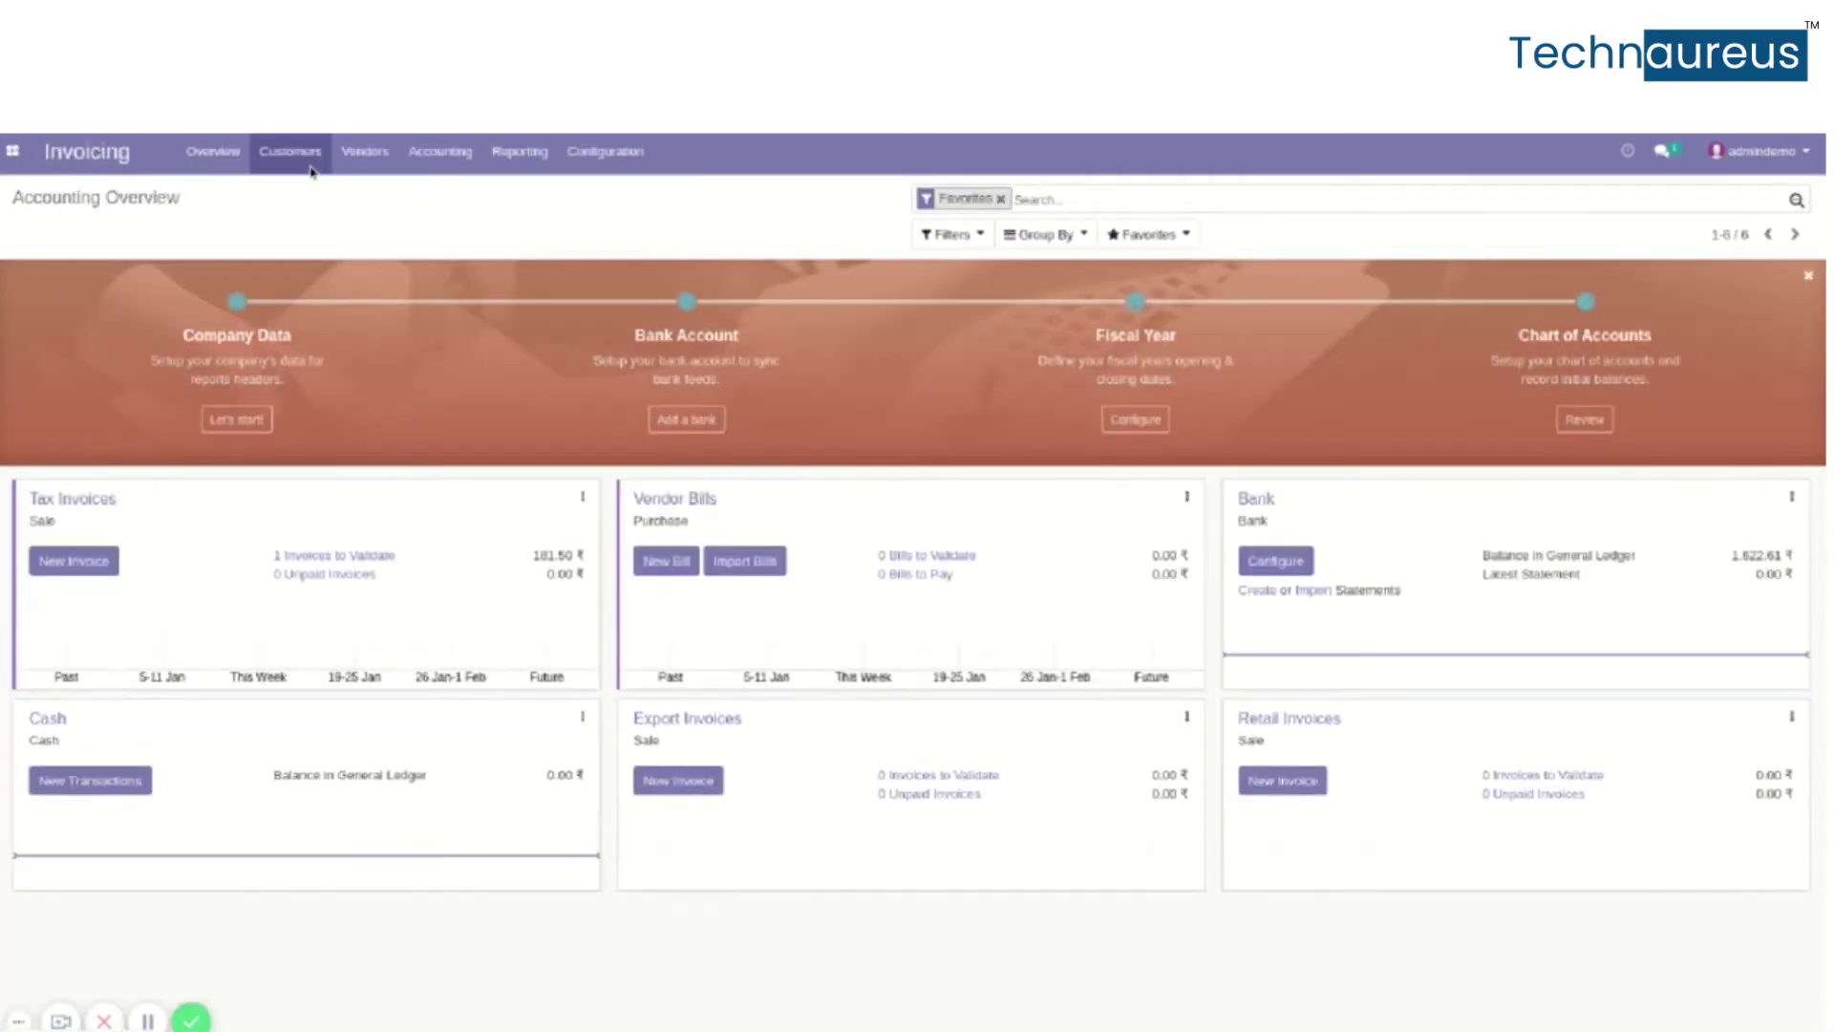
Step: Open paid invoice INV/2020/0005 from Customers > Invoices
{"action": "left_click", "coordinate": [294, 155]}
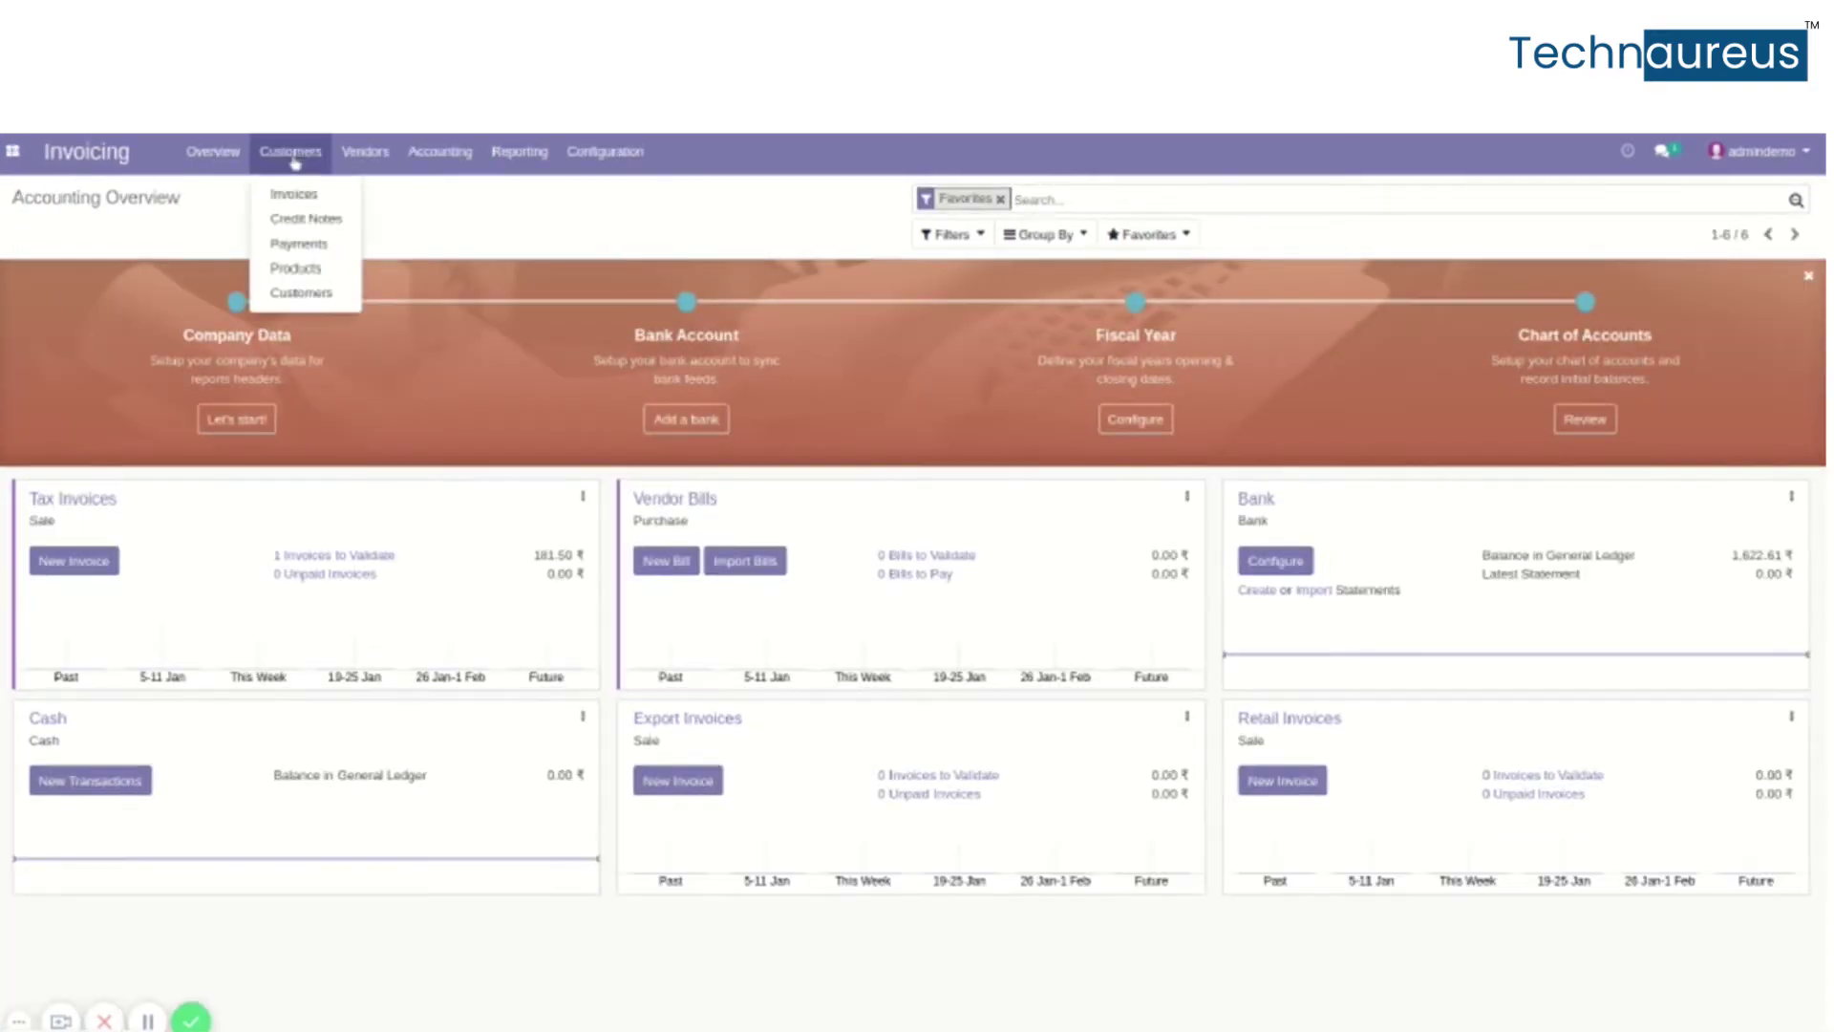
{"action": "left_click", "coordinate": [324, 194]}
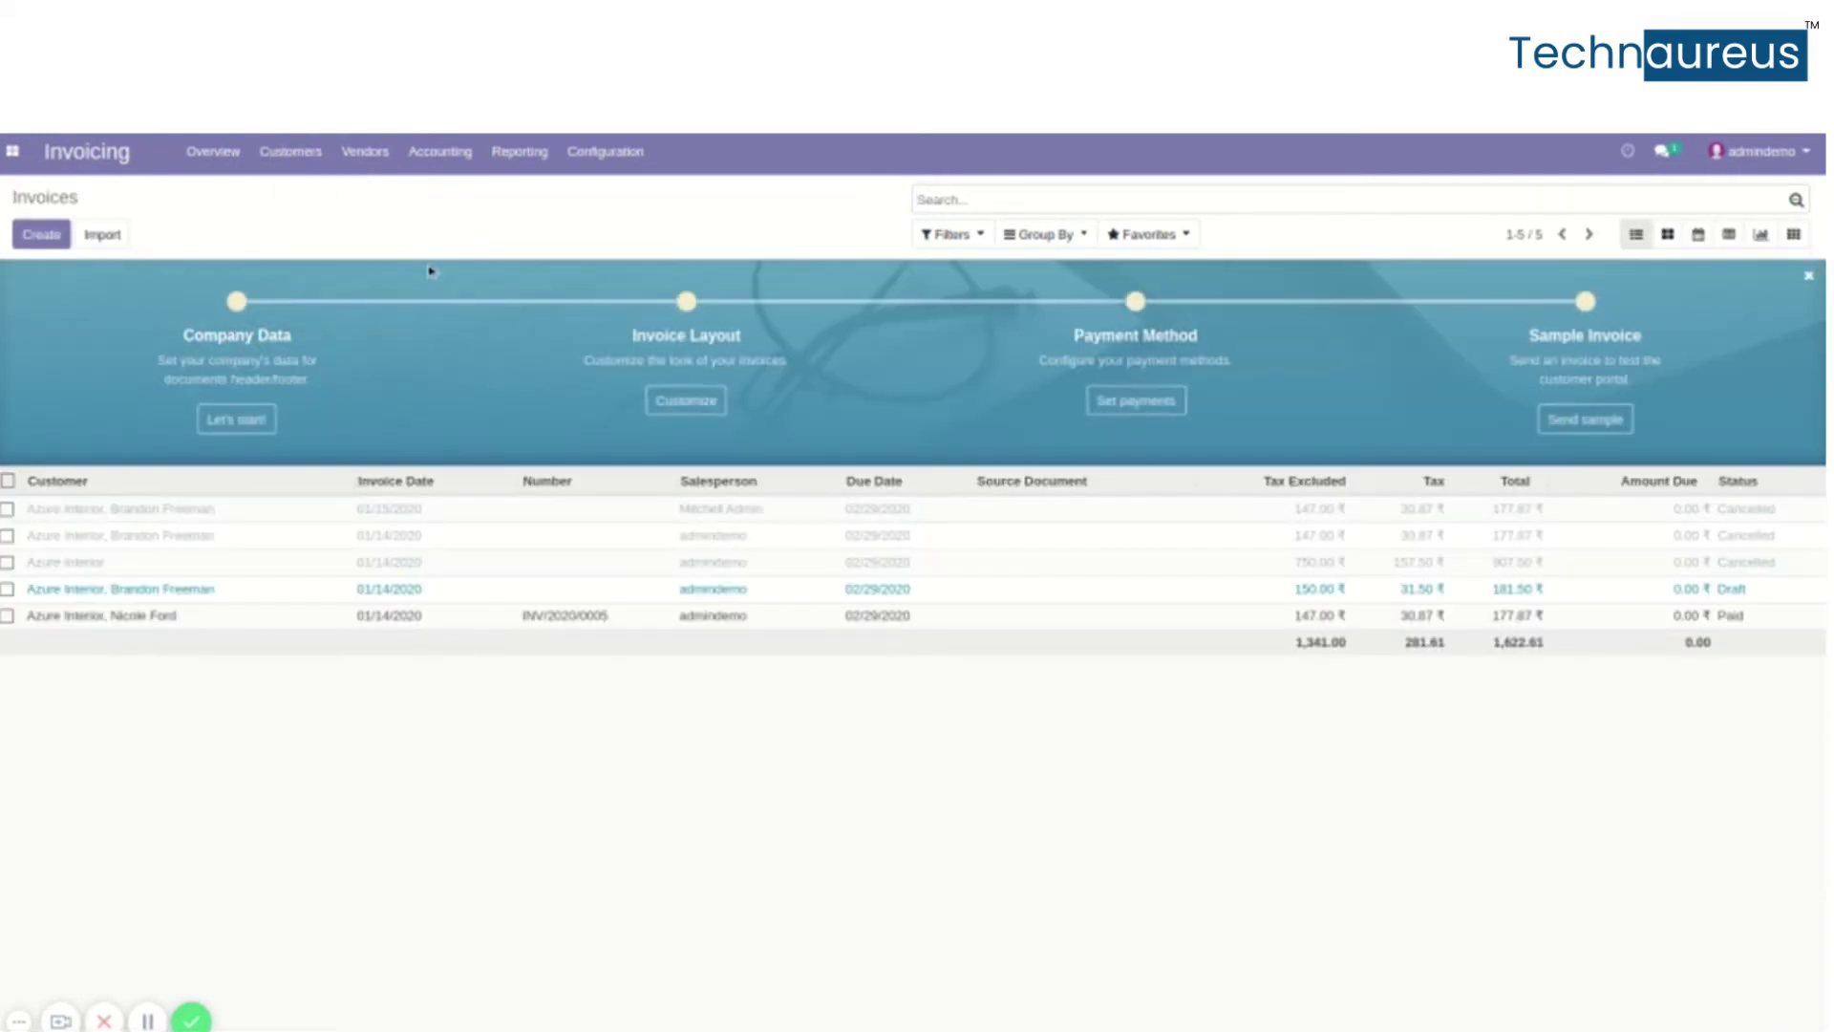
{"action": "left_click", "coordinate": [497, 619]}
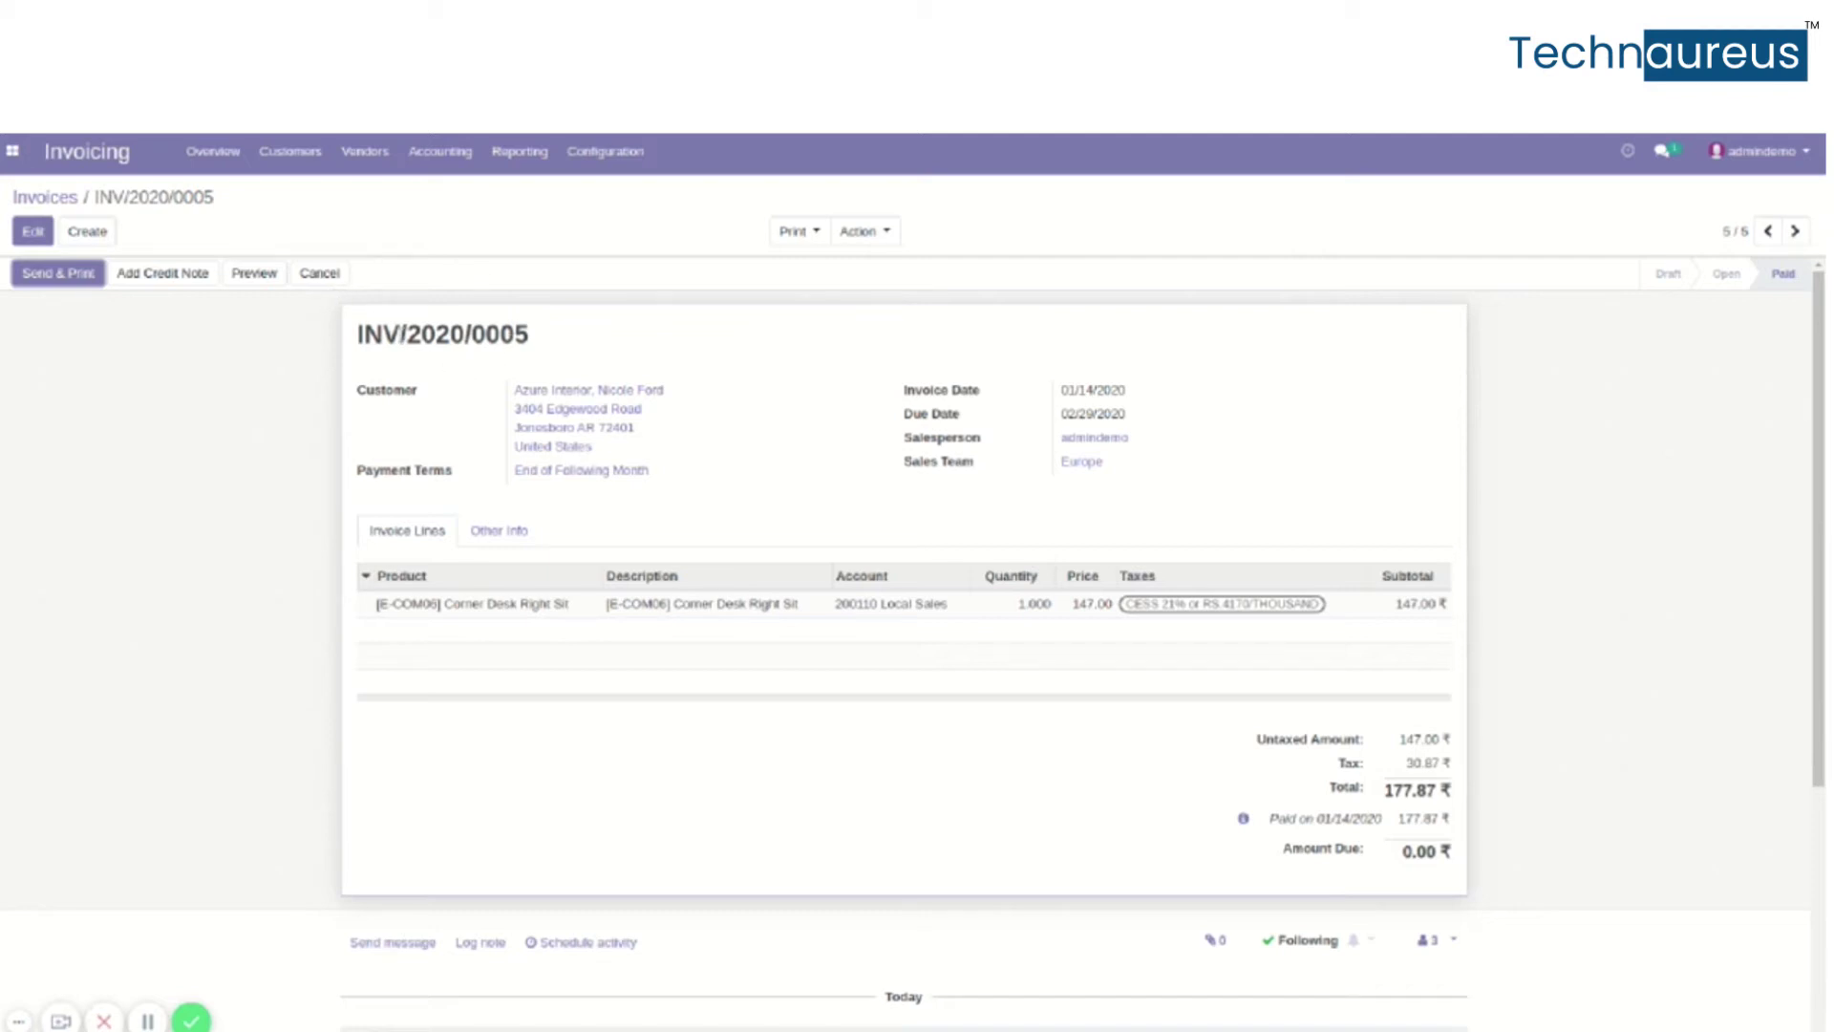
Step: Cancel paid invoice INV/2020/0005 and return to the customer invoices list
{"action": "left_click", "coordinate": [321, 275]}
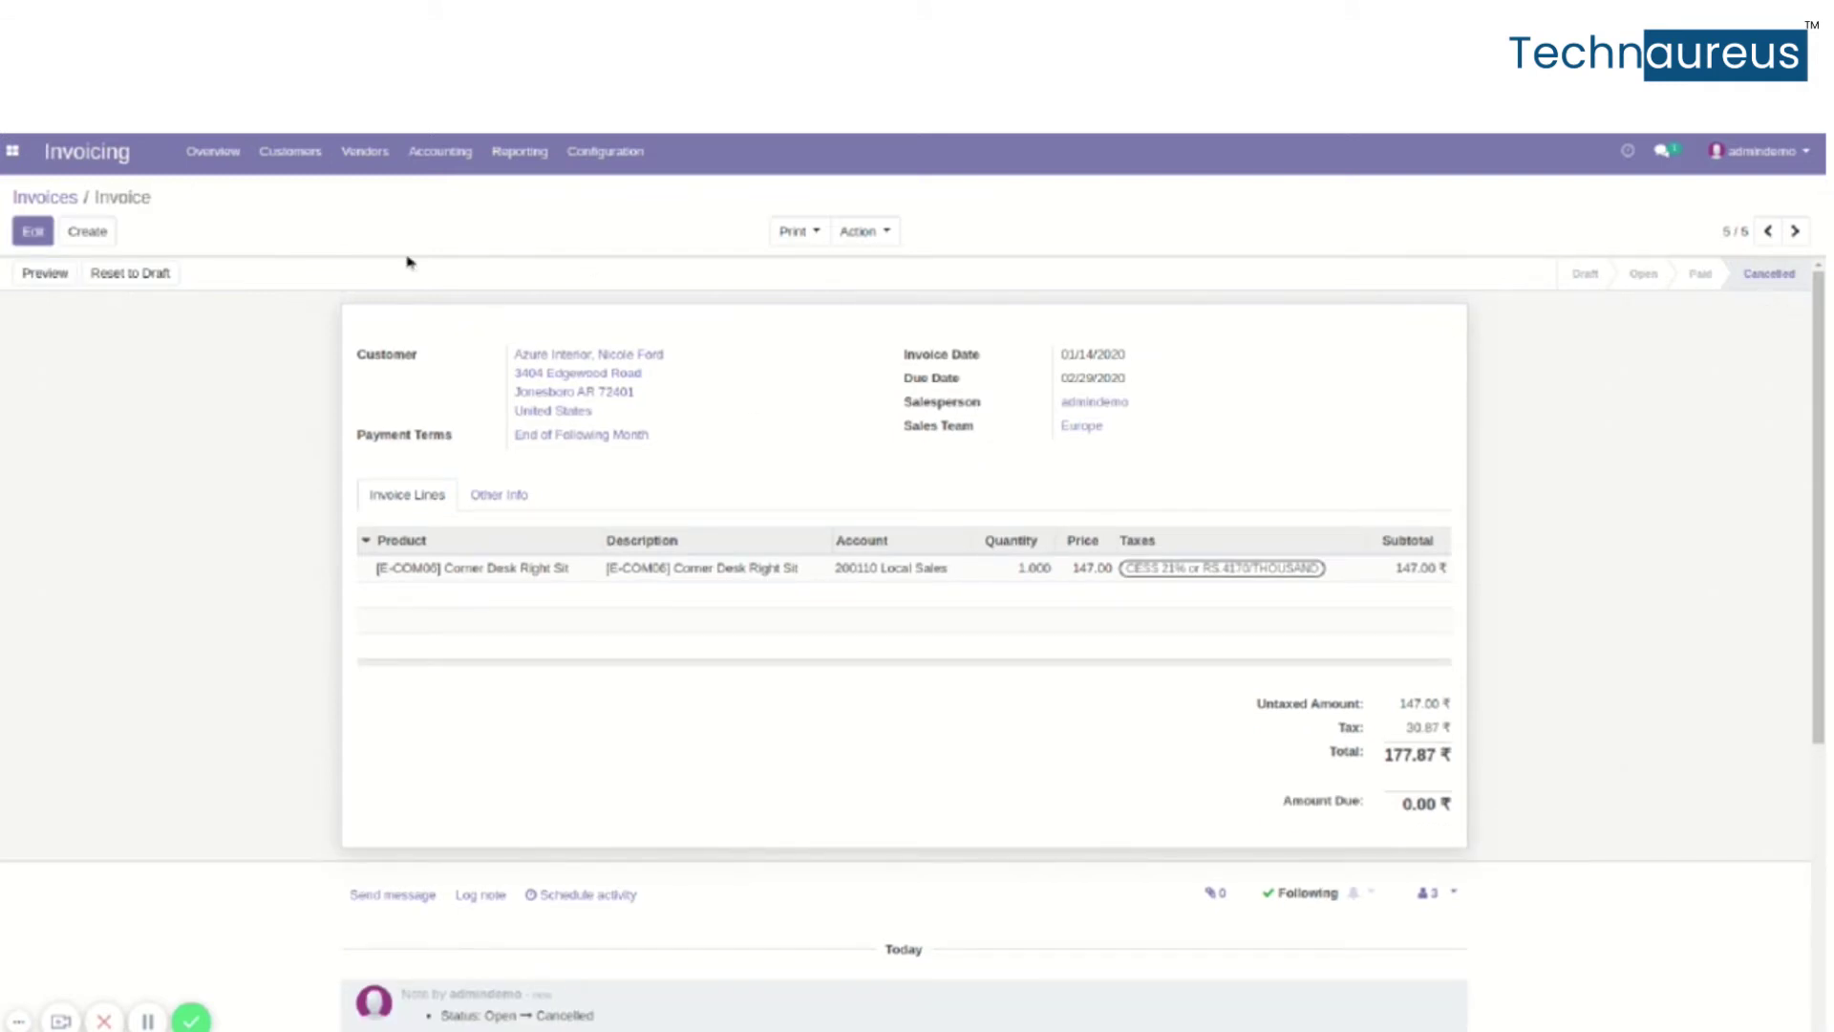
{"action": "left_click", "coordinate": [302, 153]}
{"action": "left_click", "coordinate": [309, 200]}
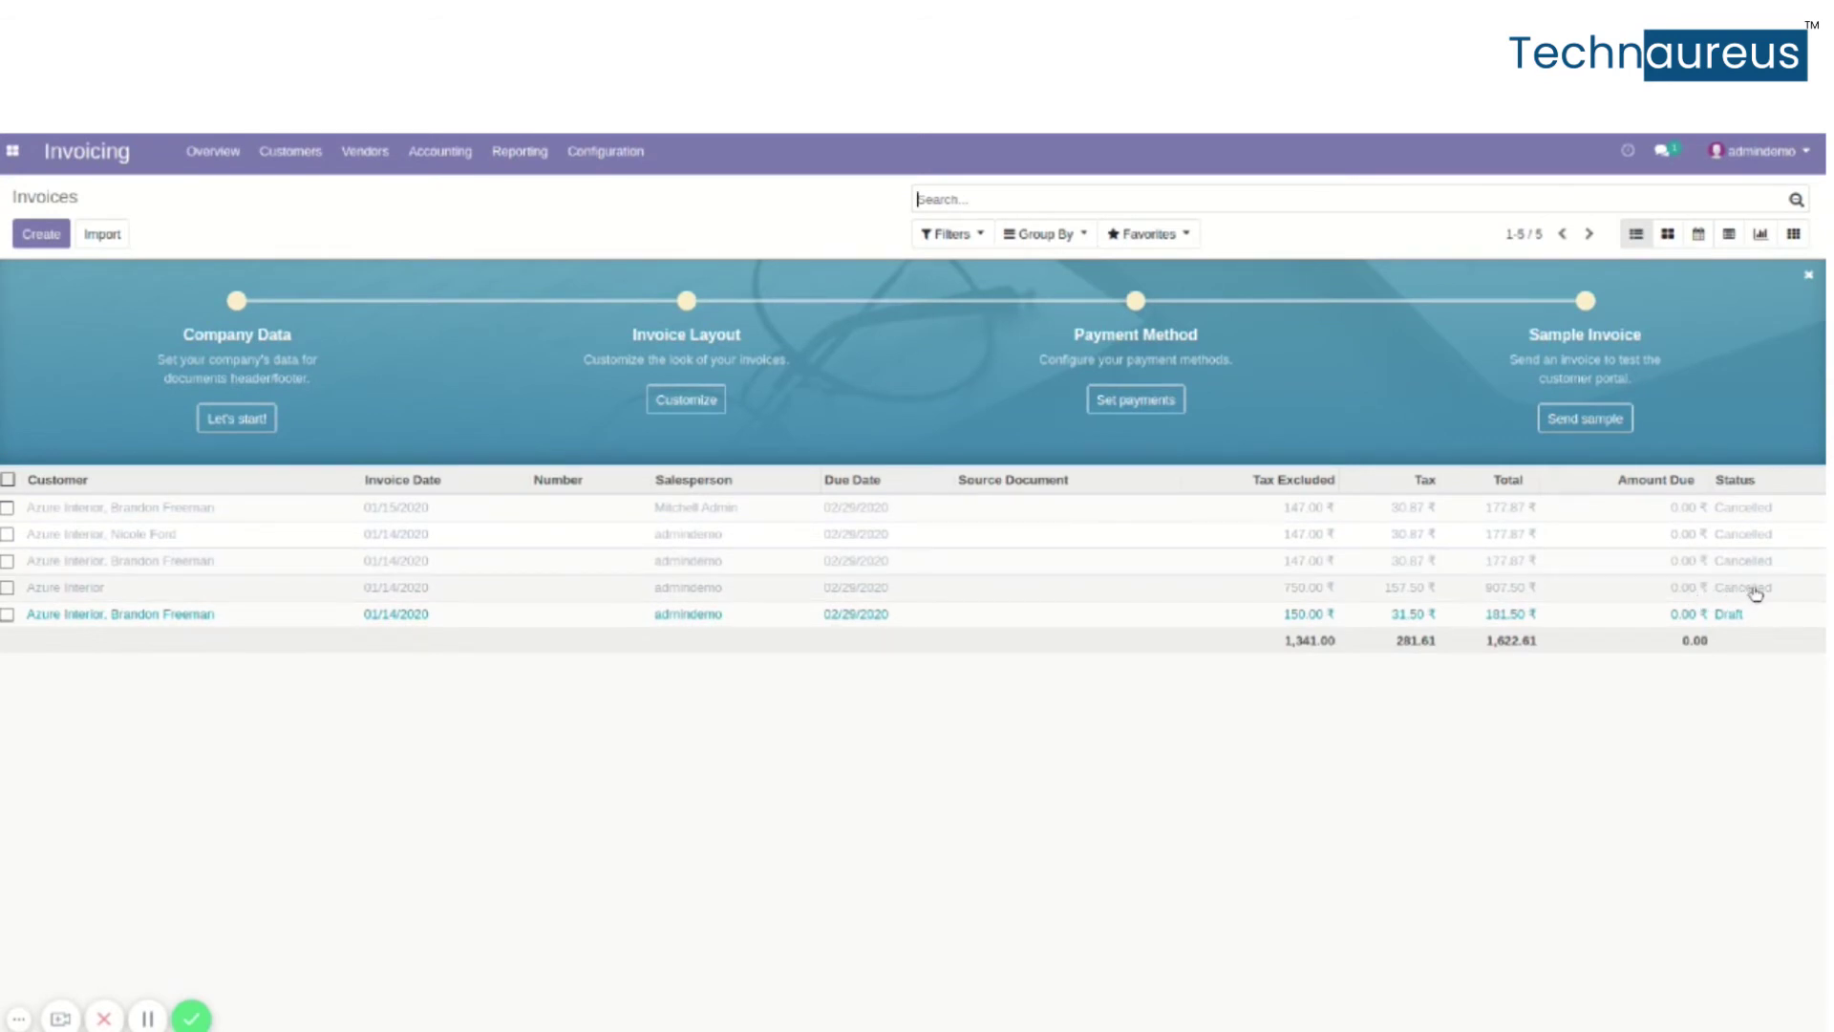
Step: Reset the cancelled 907.50 Azure Interior invoice to draft, then return to the invoices list
{"action": "left_click", "coordinate": [183, 592]}
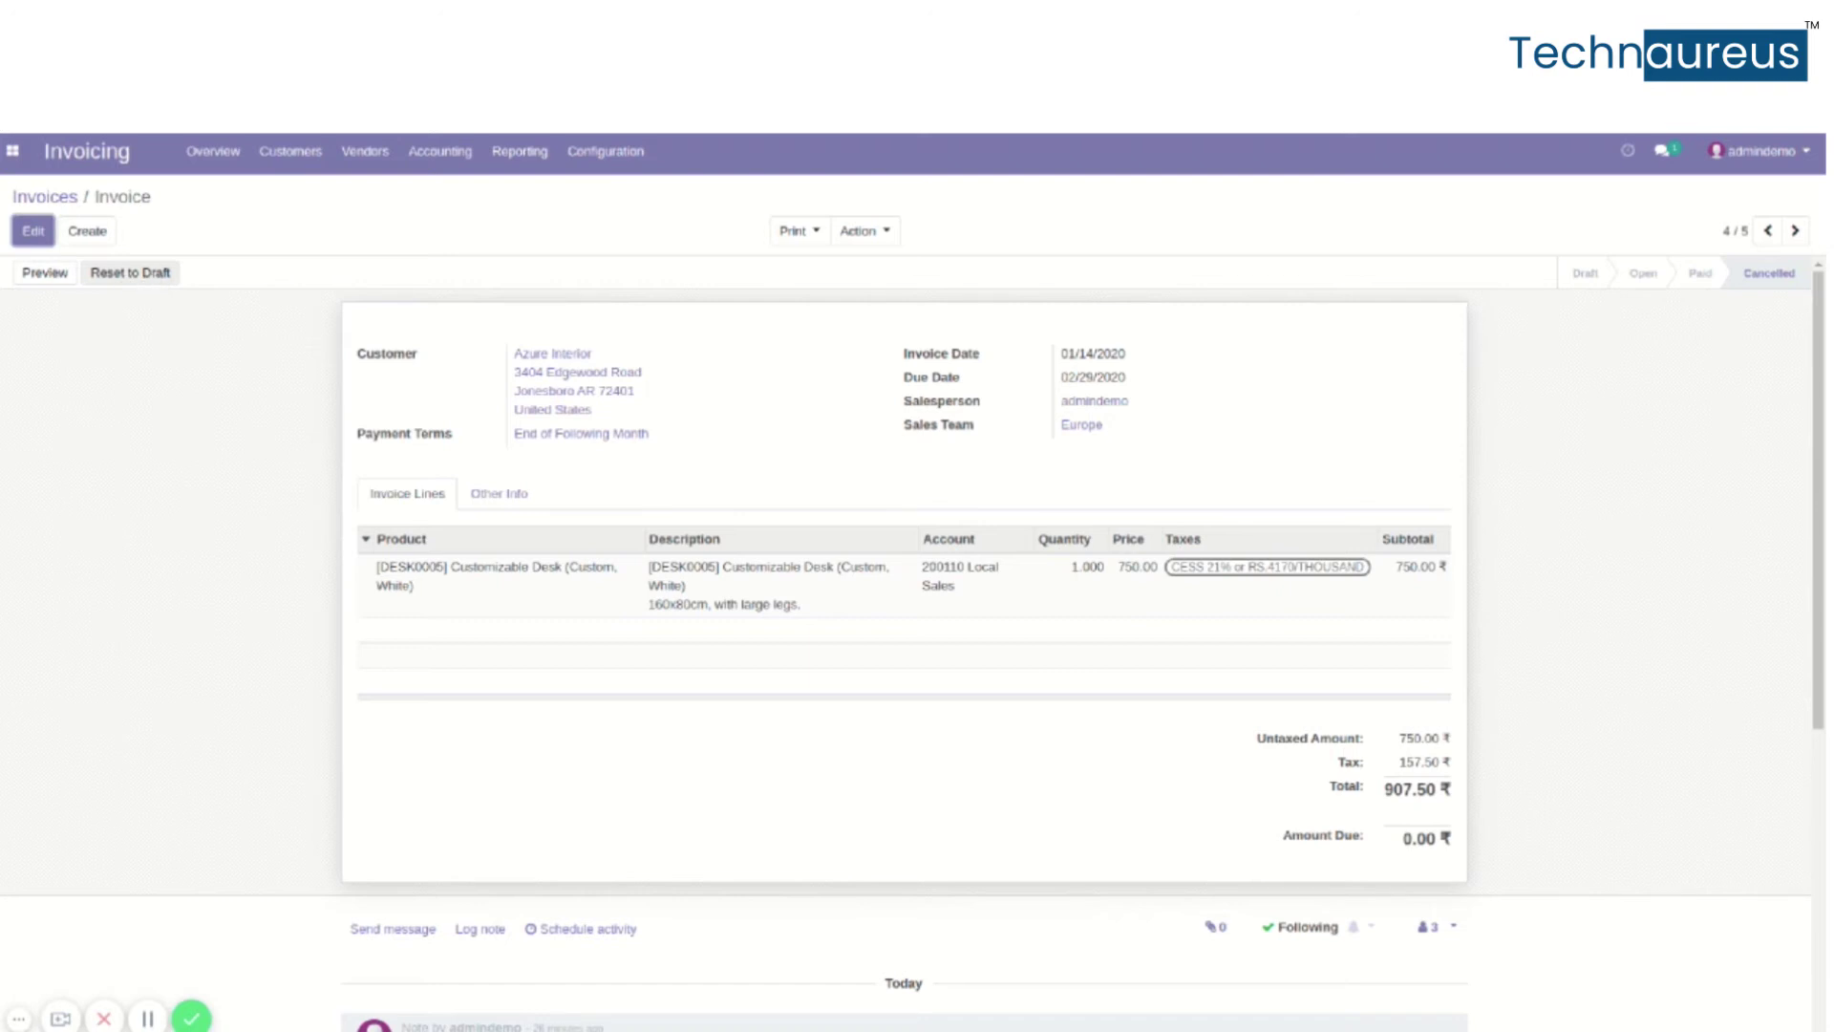
{"action": "left_click", "coordinate": [151, 278]}
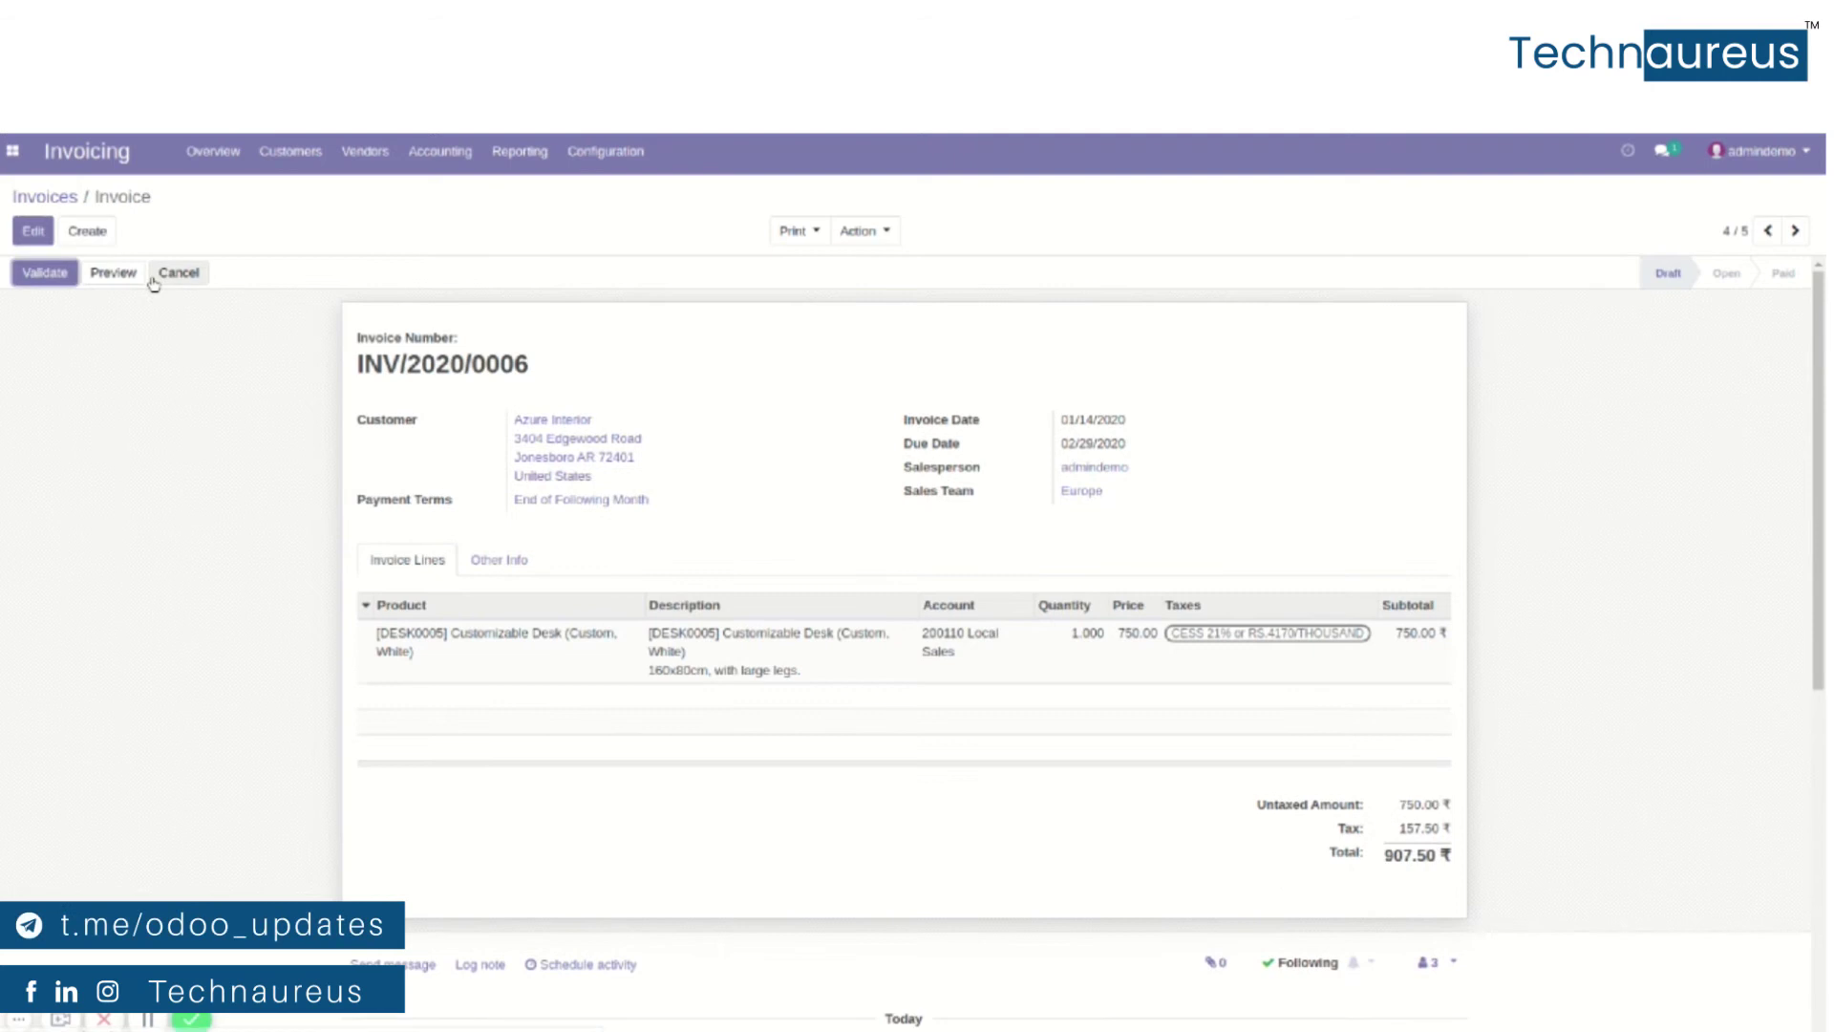
{"action": "left_click", "coordinate": [298, 160]}
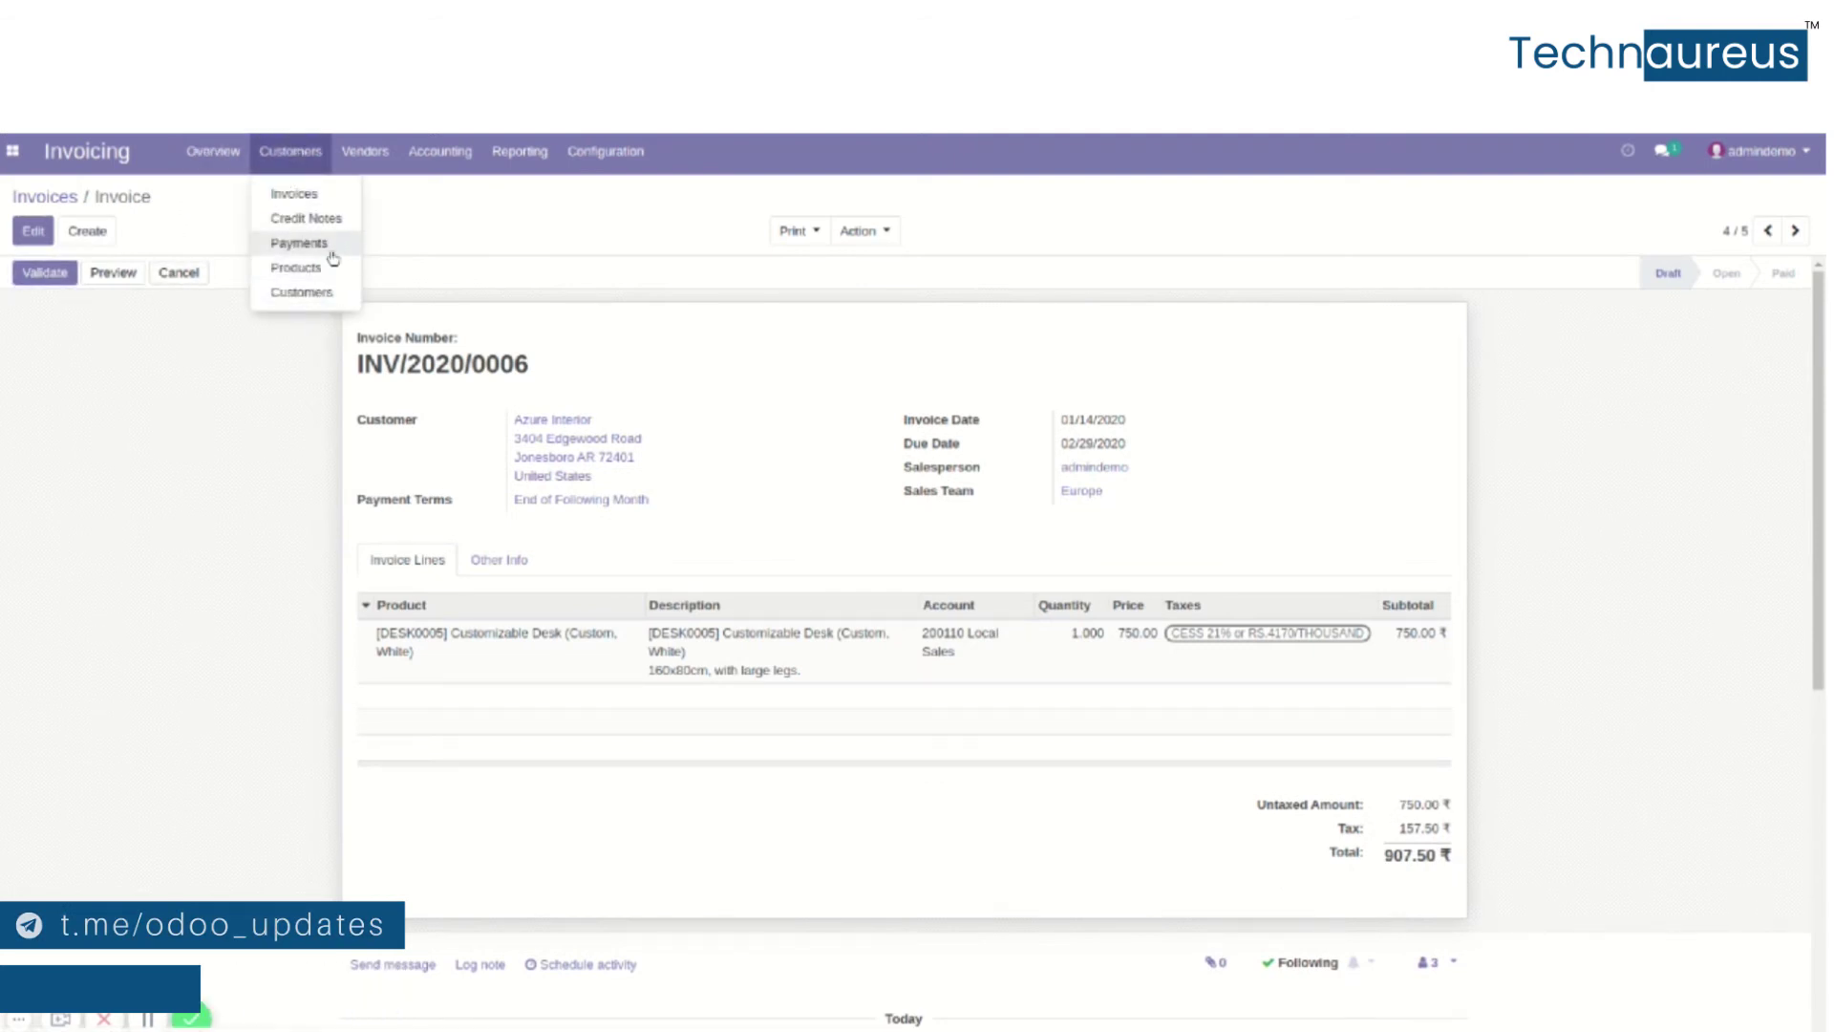
{"action": "left_click", "coordinate": [328, 193]}
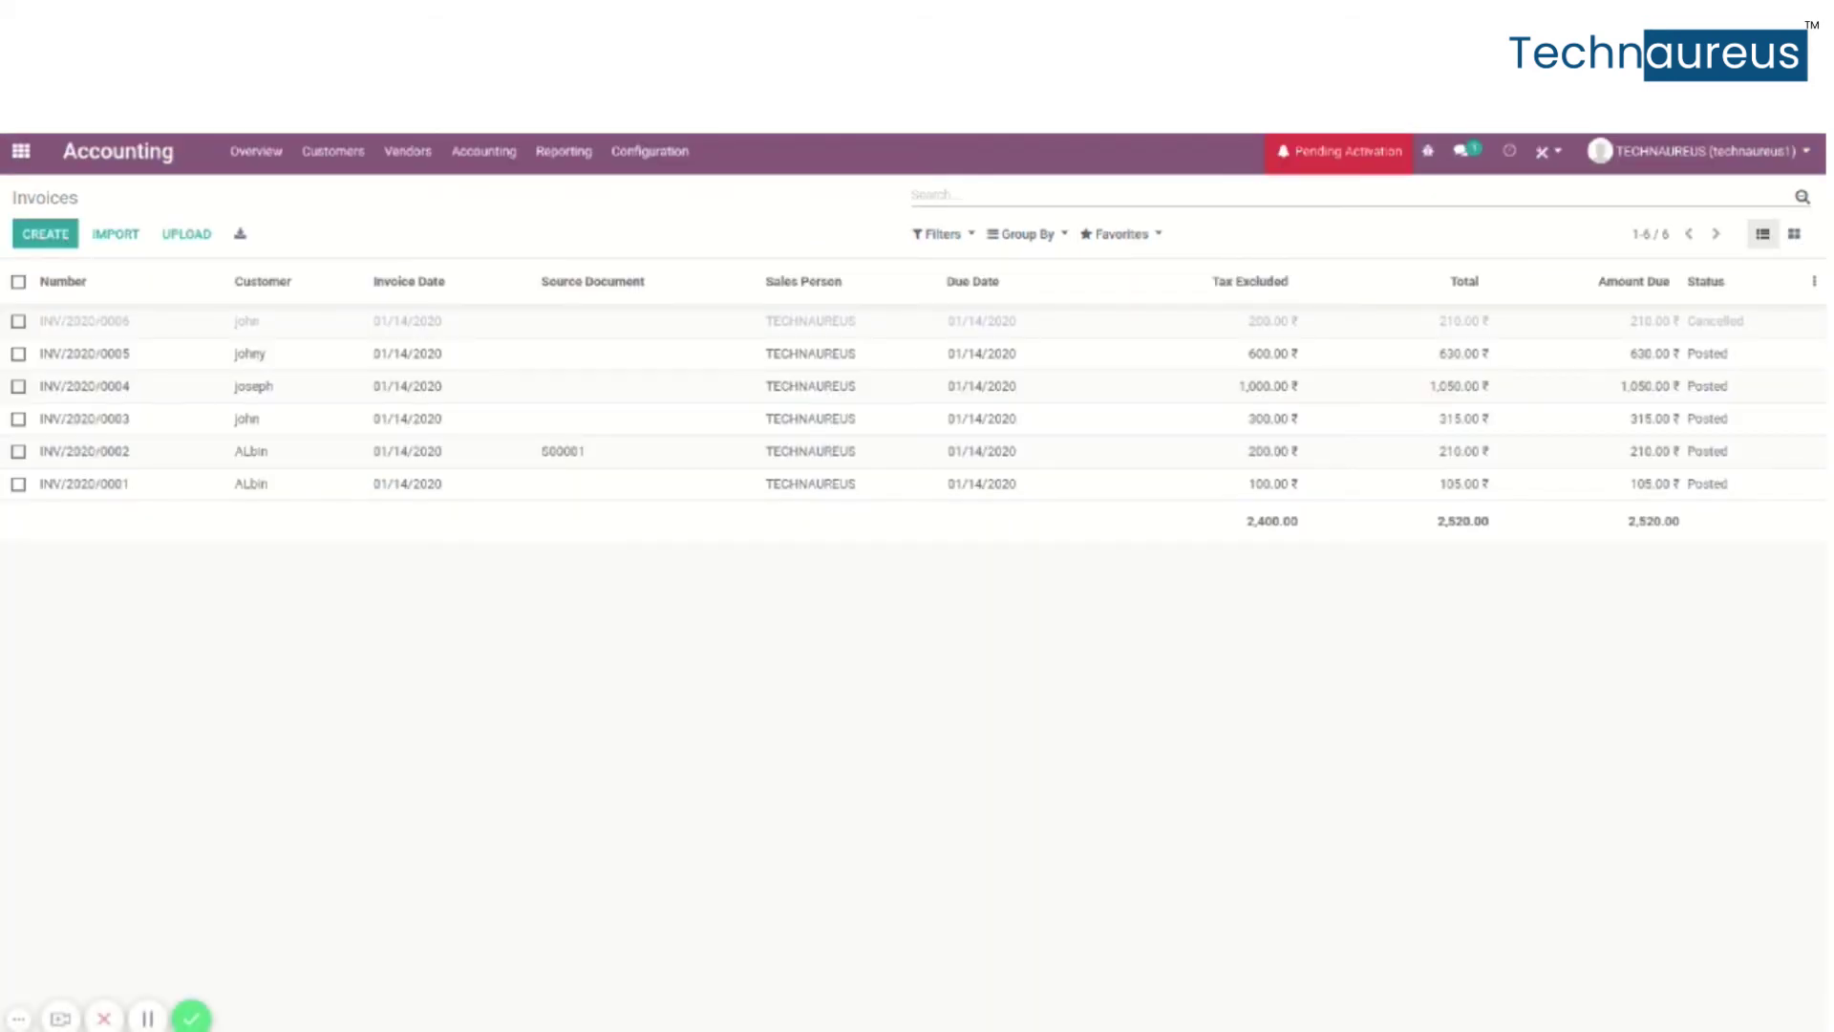
Step: Open Customers > Invoices in the Accounting app
{"action": "left_click", "coordinate": [21, 151]}
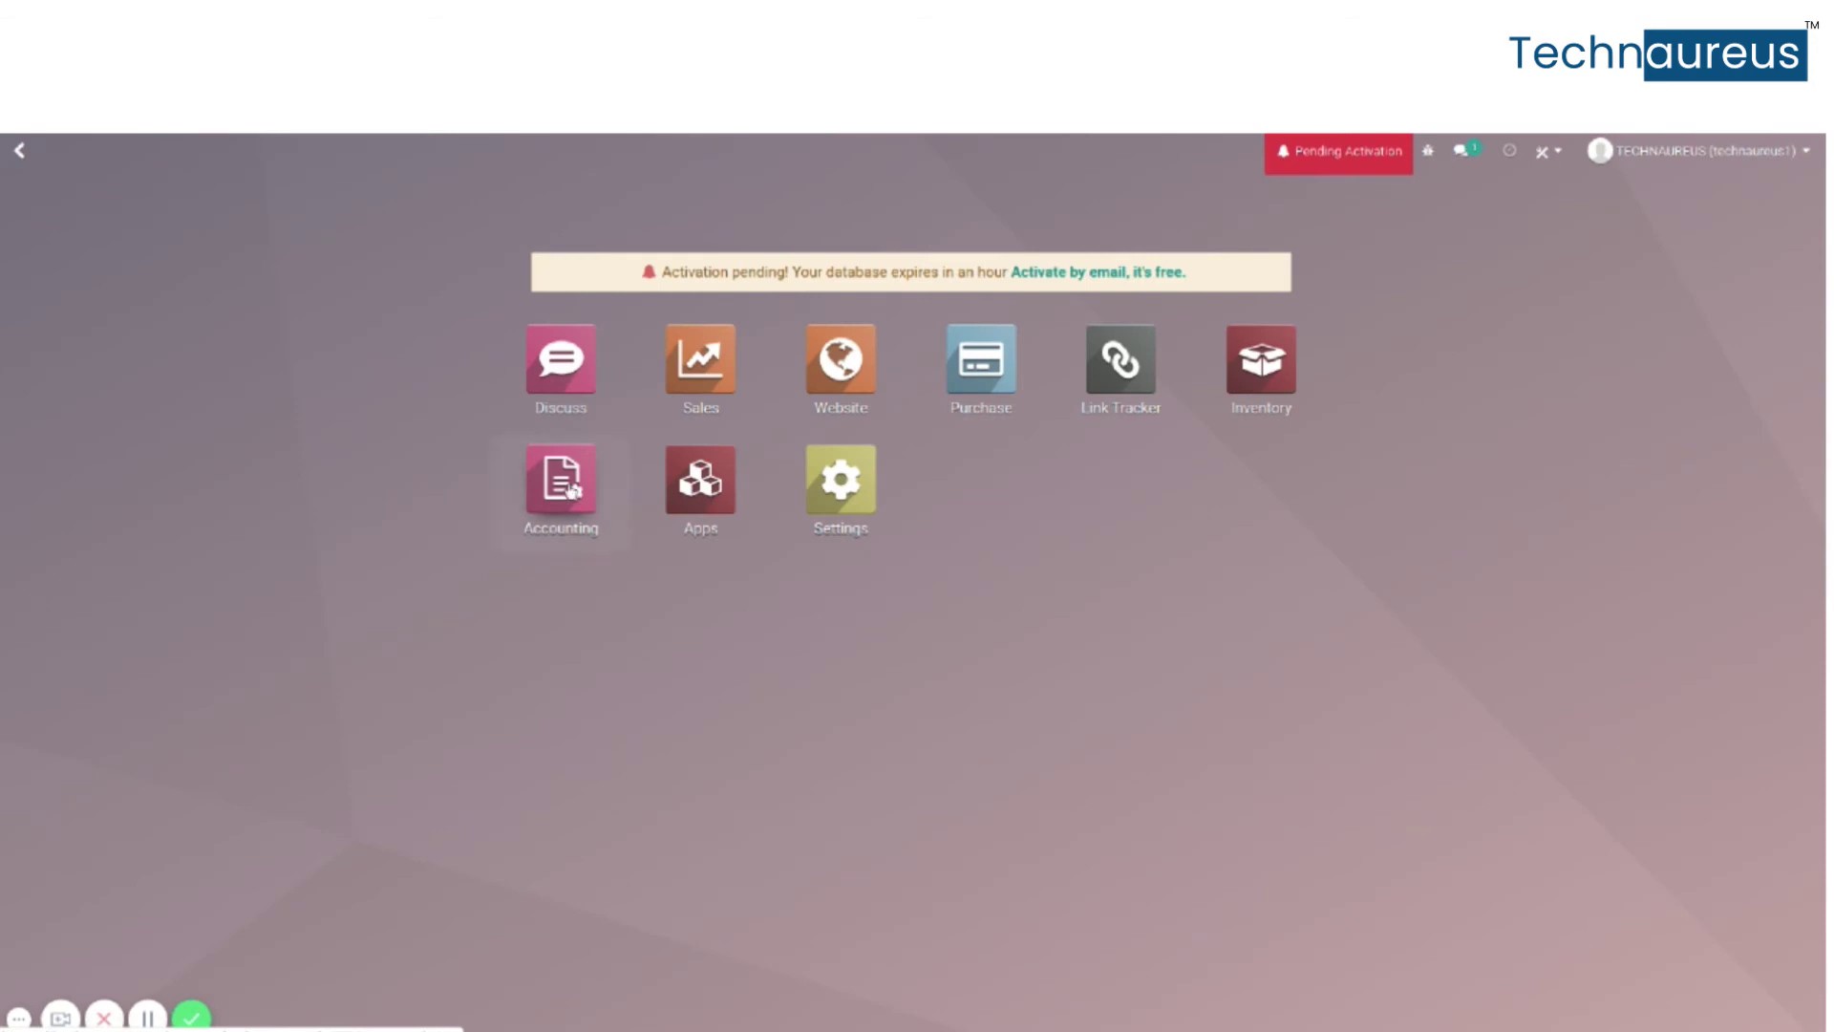
{"action": "left_click", "coordinate": [570, 490]}
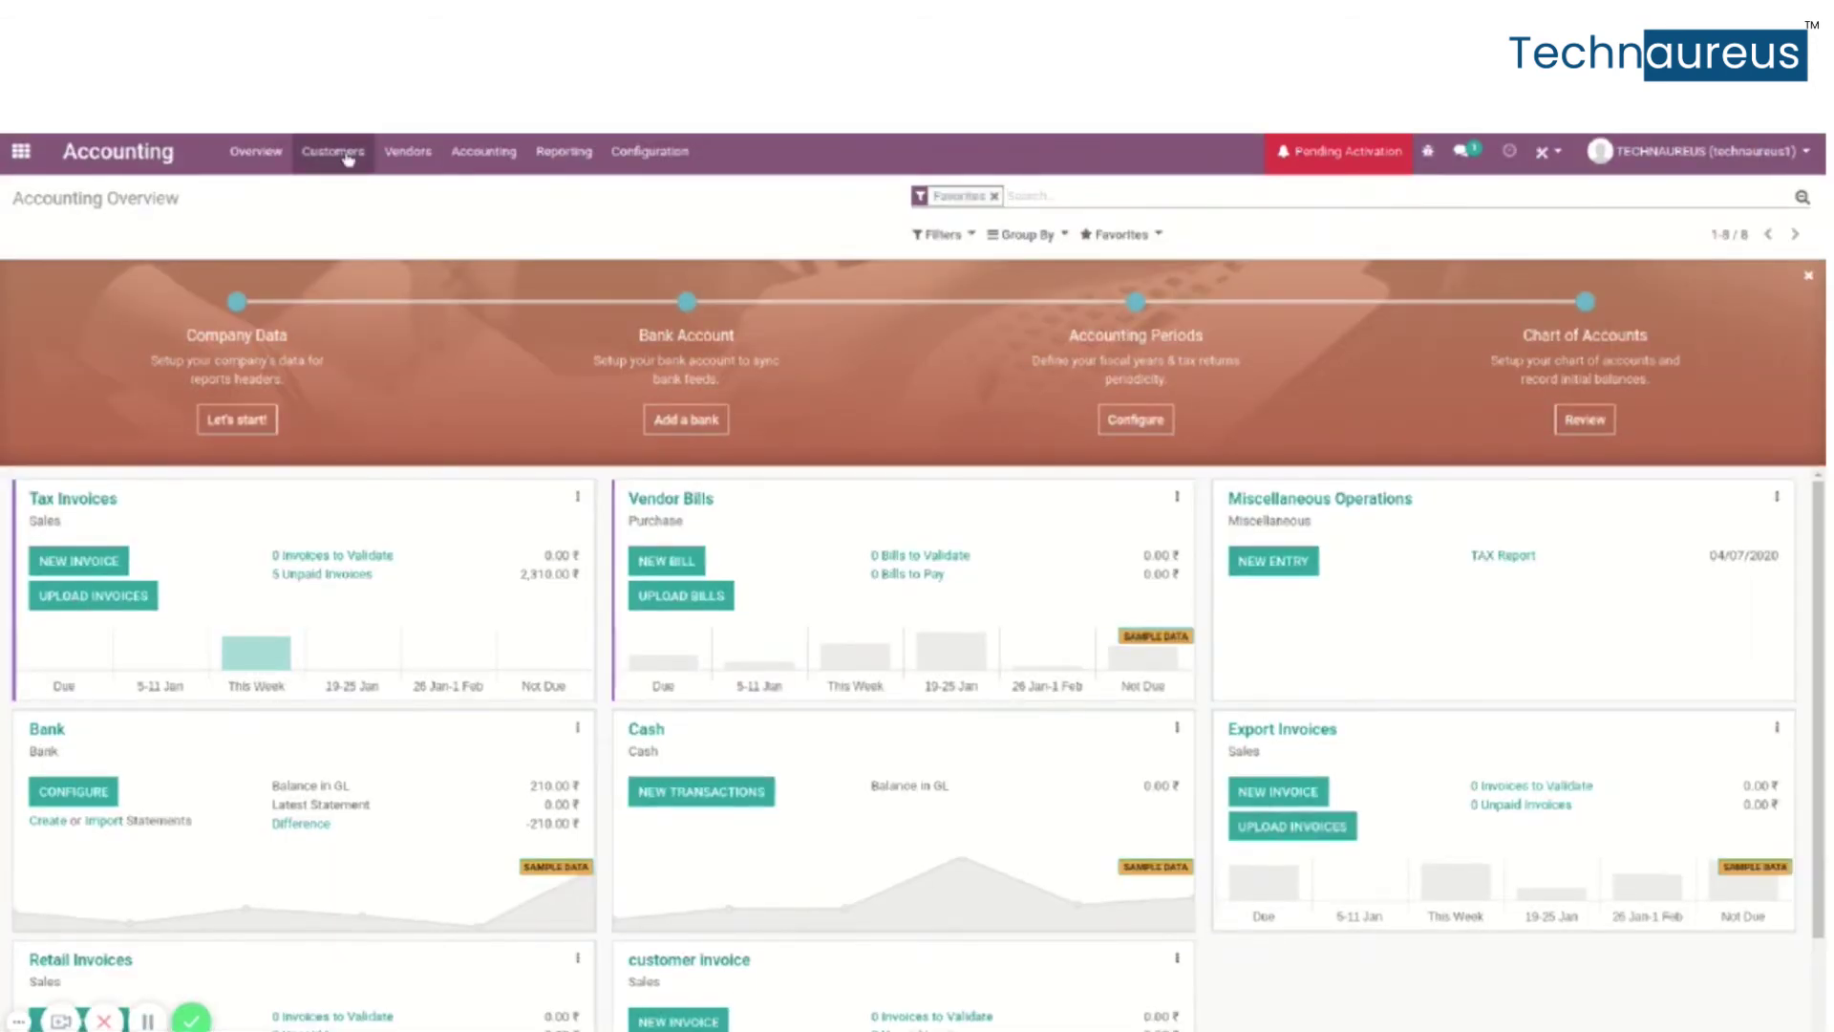
{"action": "left_click", "coordinate": [346, 158]}
{"action": "left_click", "coordinate": [339, 194]}
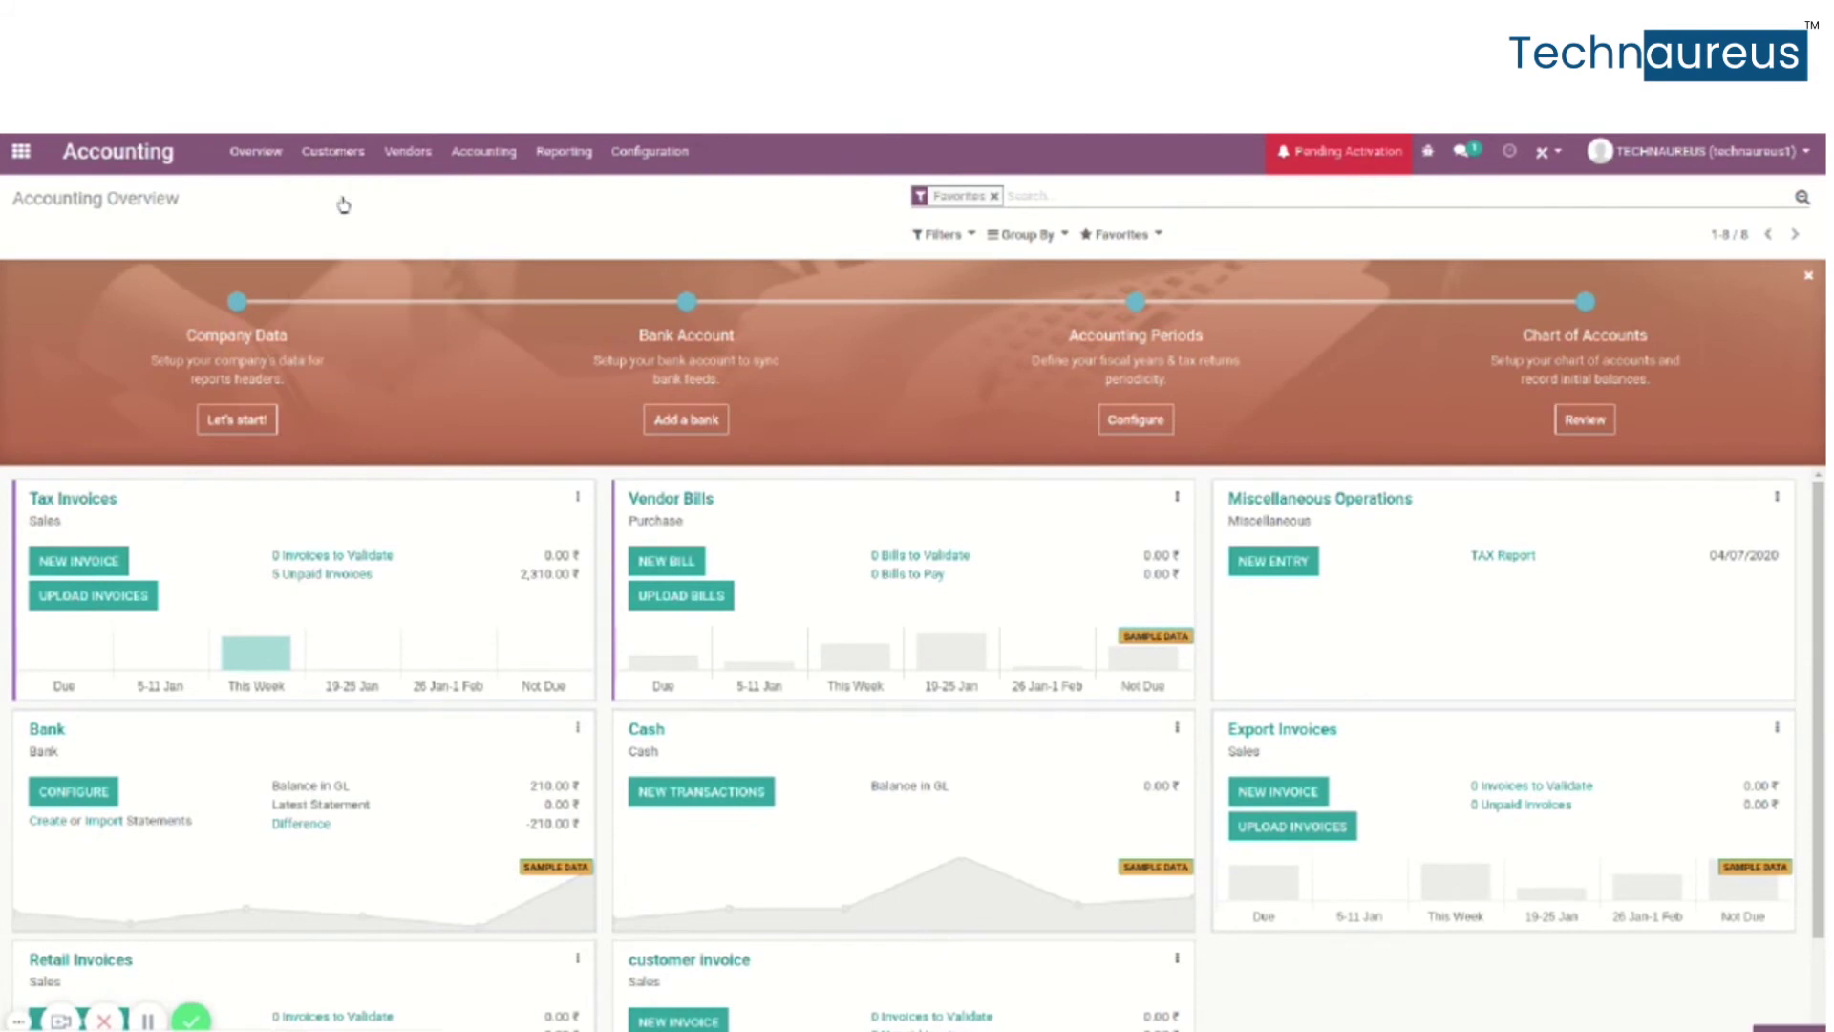
Step: Start a new customer invoice and choose its customer
{"action": "left_click", "coordinate": [43, 234]}
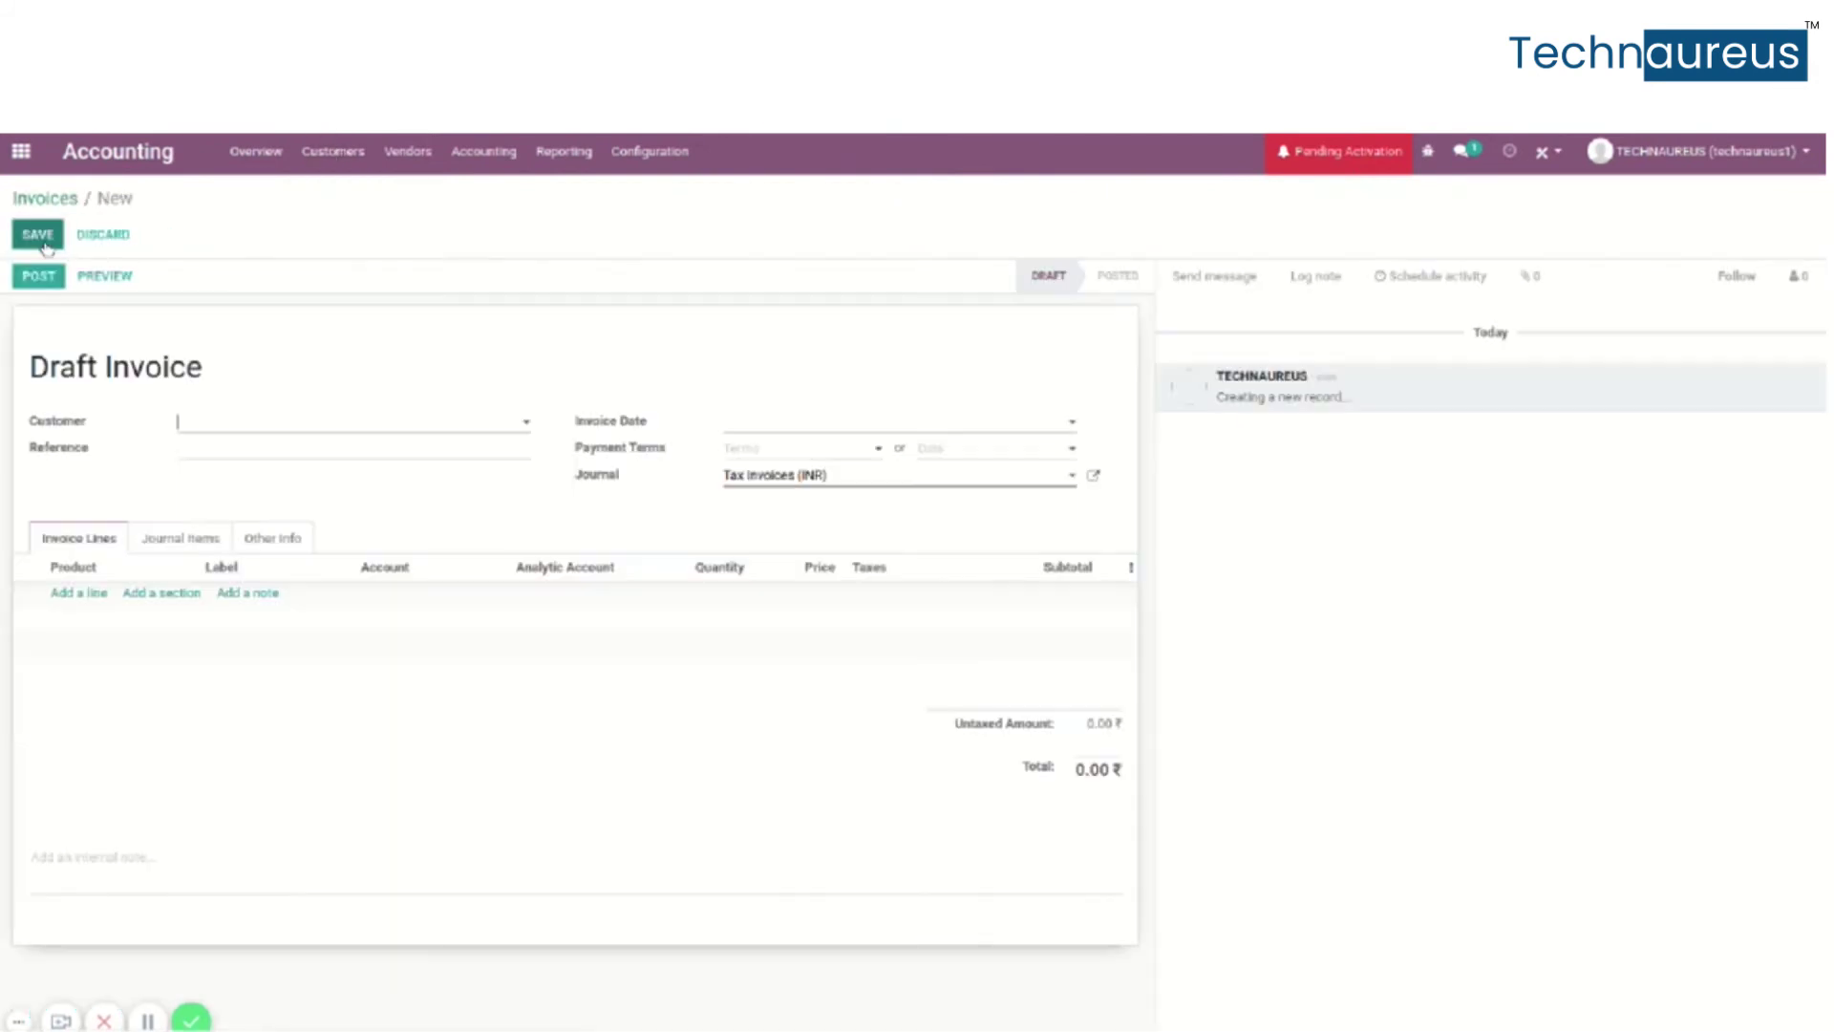
{"action": "left_click", "coordinate": [214, 422]}
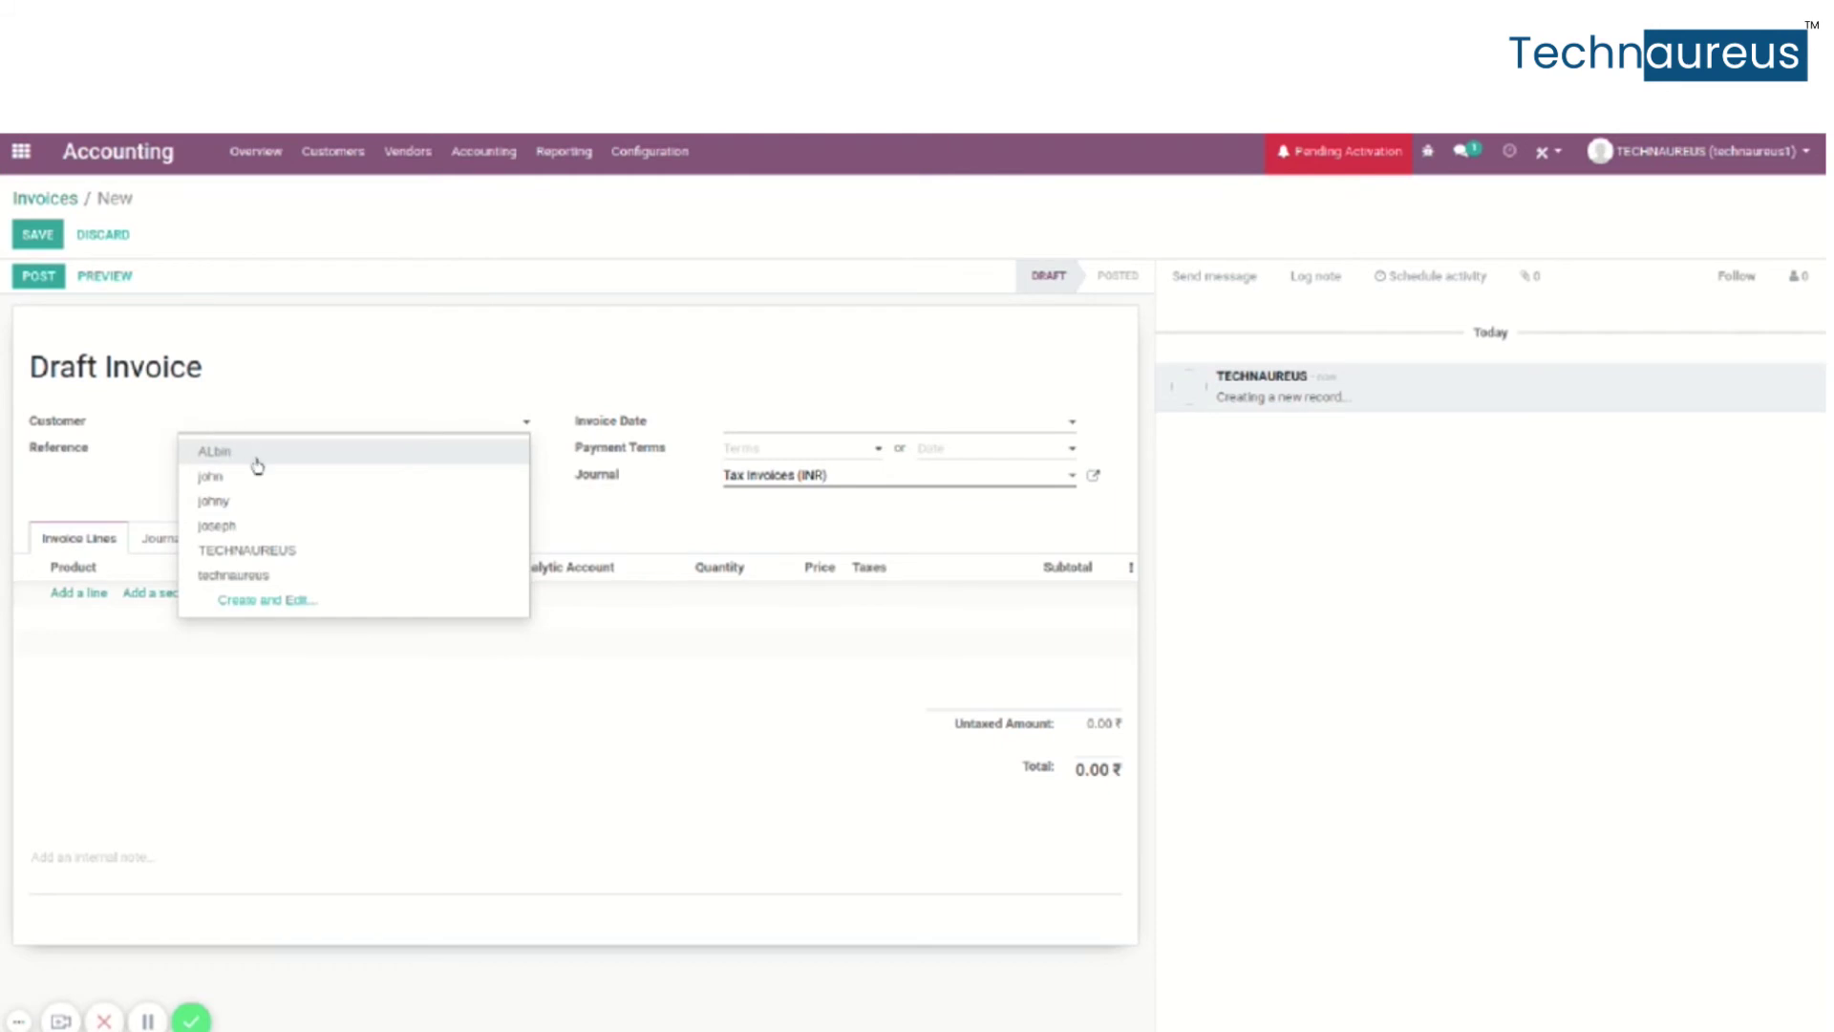
{"action": "left_click", "coordinate": [264, 504]}
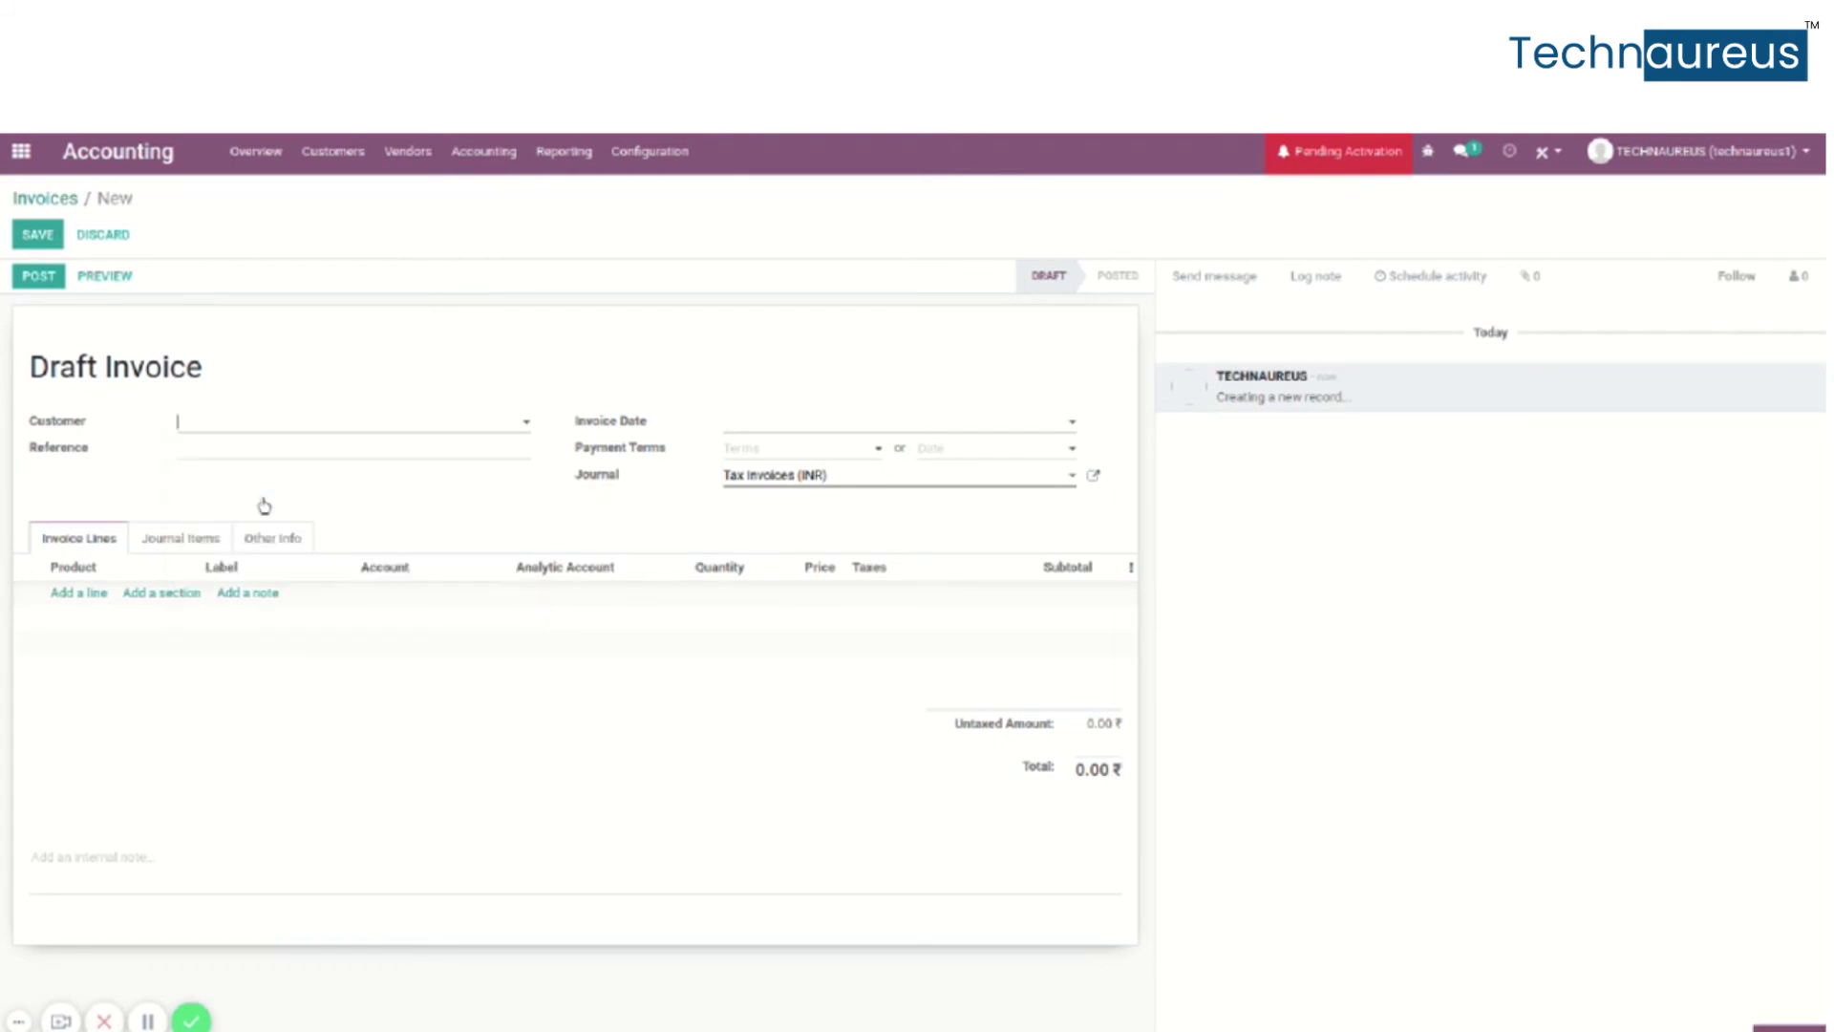
{"action": "left_click", "coordinate": [82, 593]}
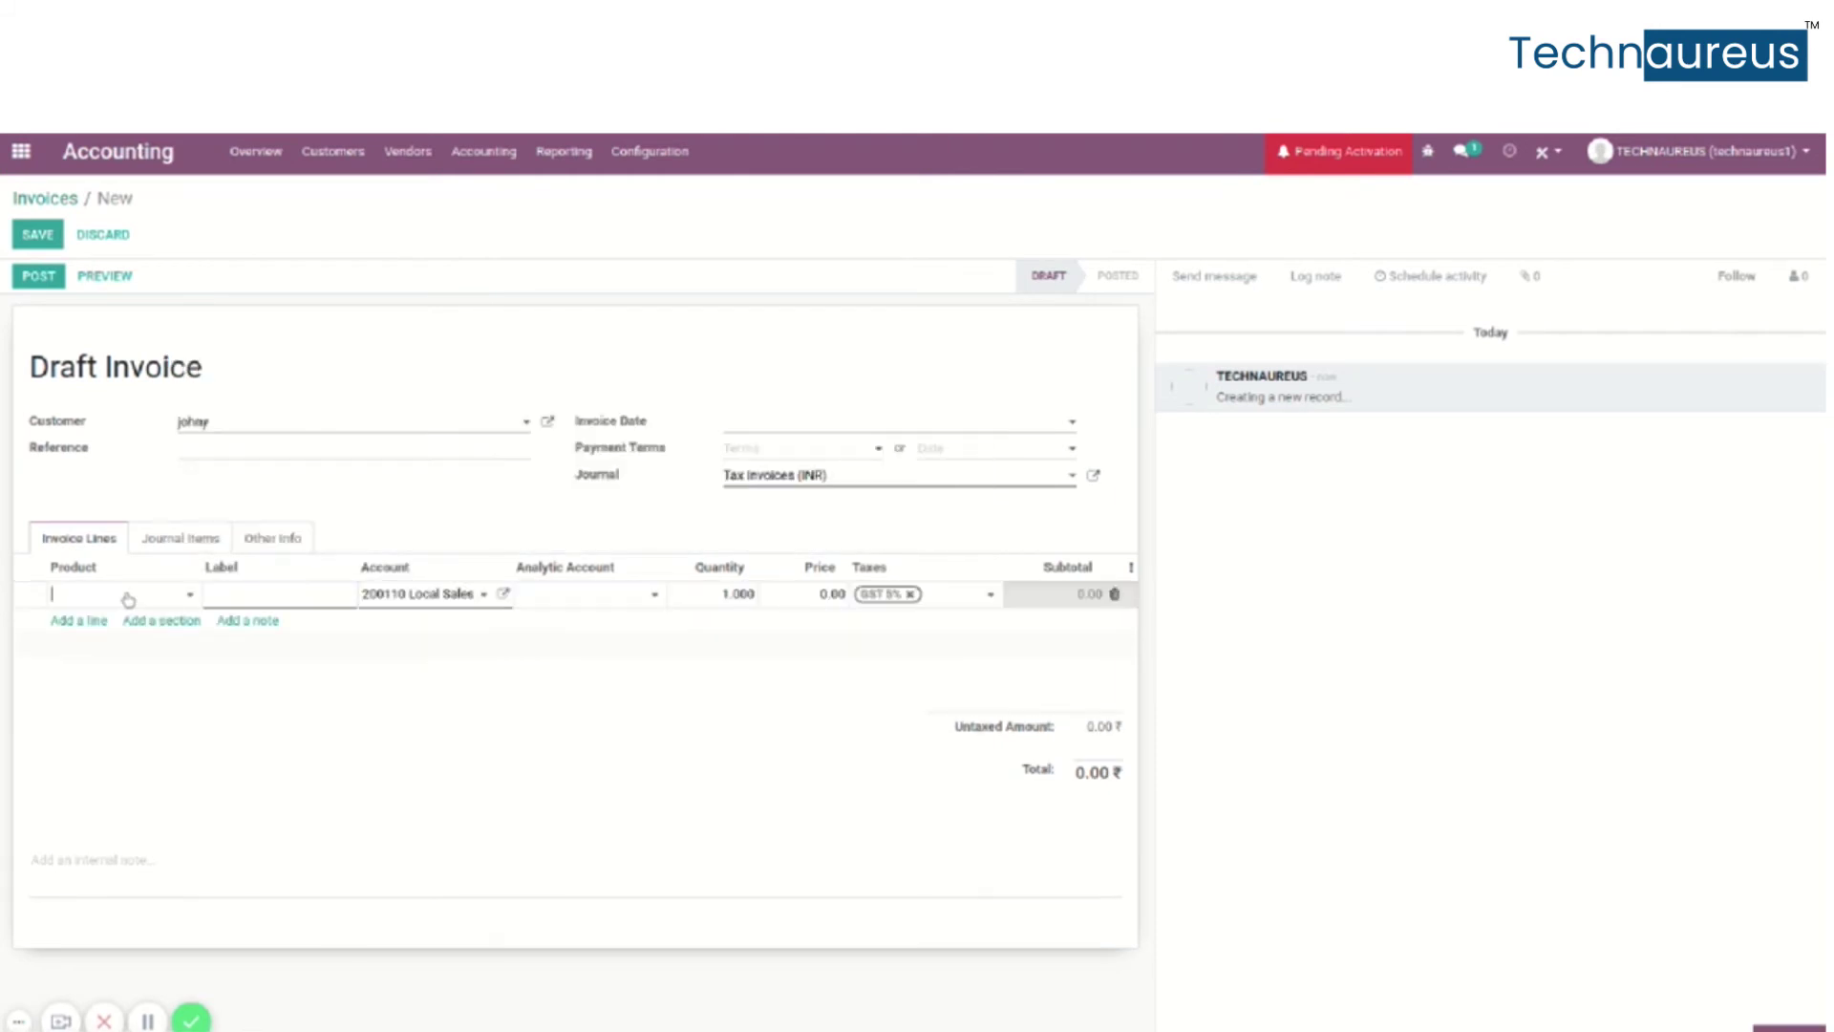
{"action": "key", "text": "Escape"}
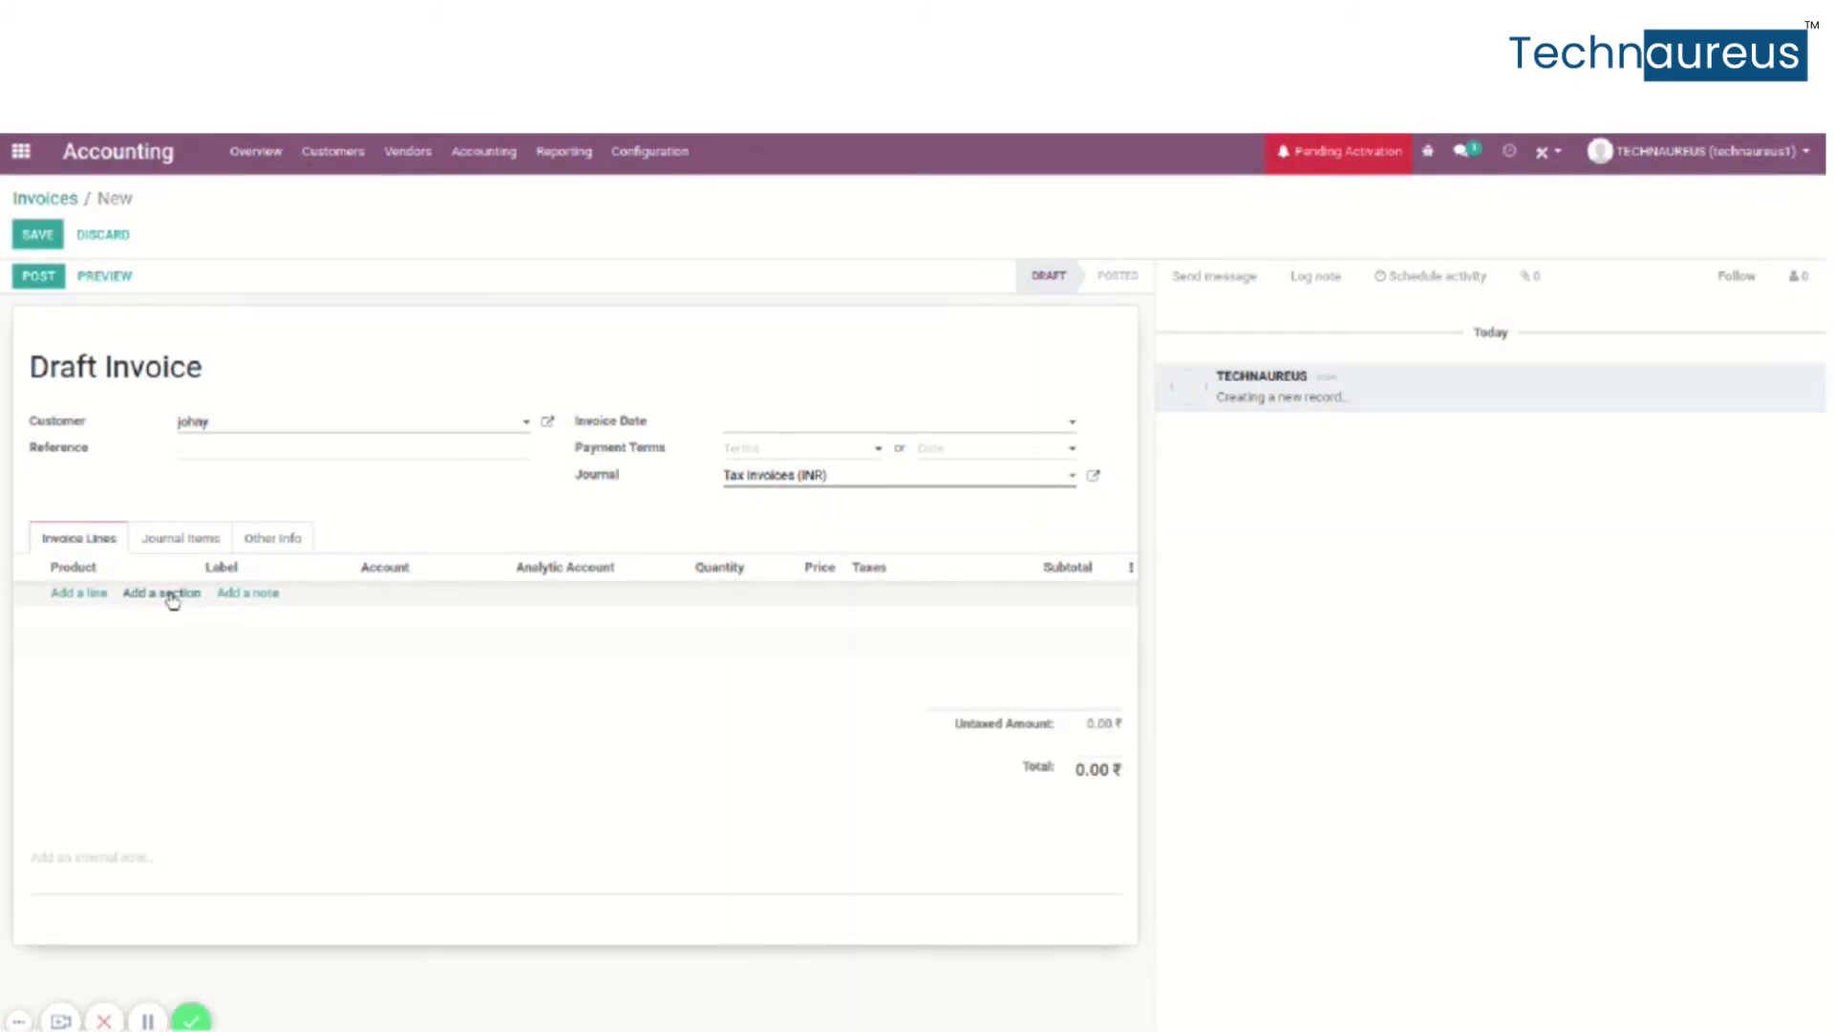
Step: Add a server line priced 200 and post the invoice as INV/2020/0007
{"action": "left_click", "coordinate": [69, 598]}
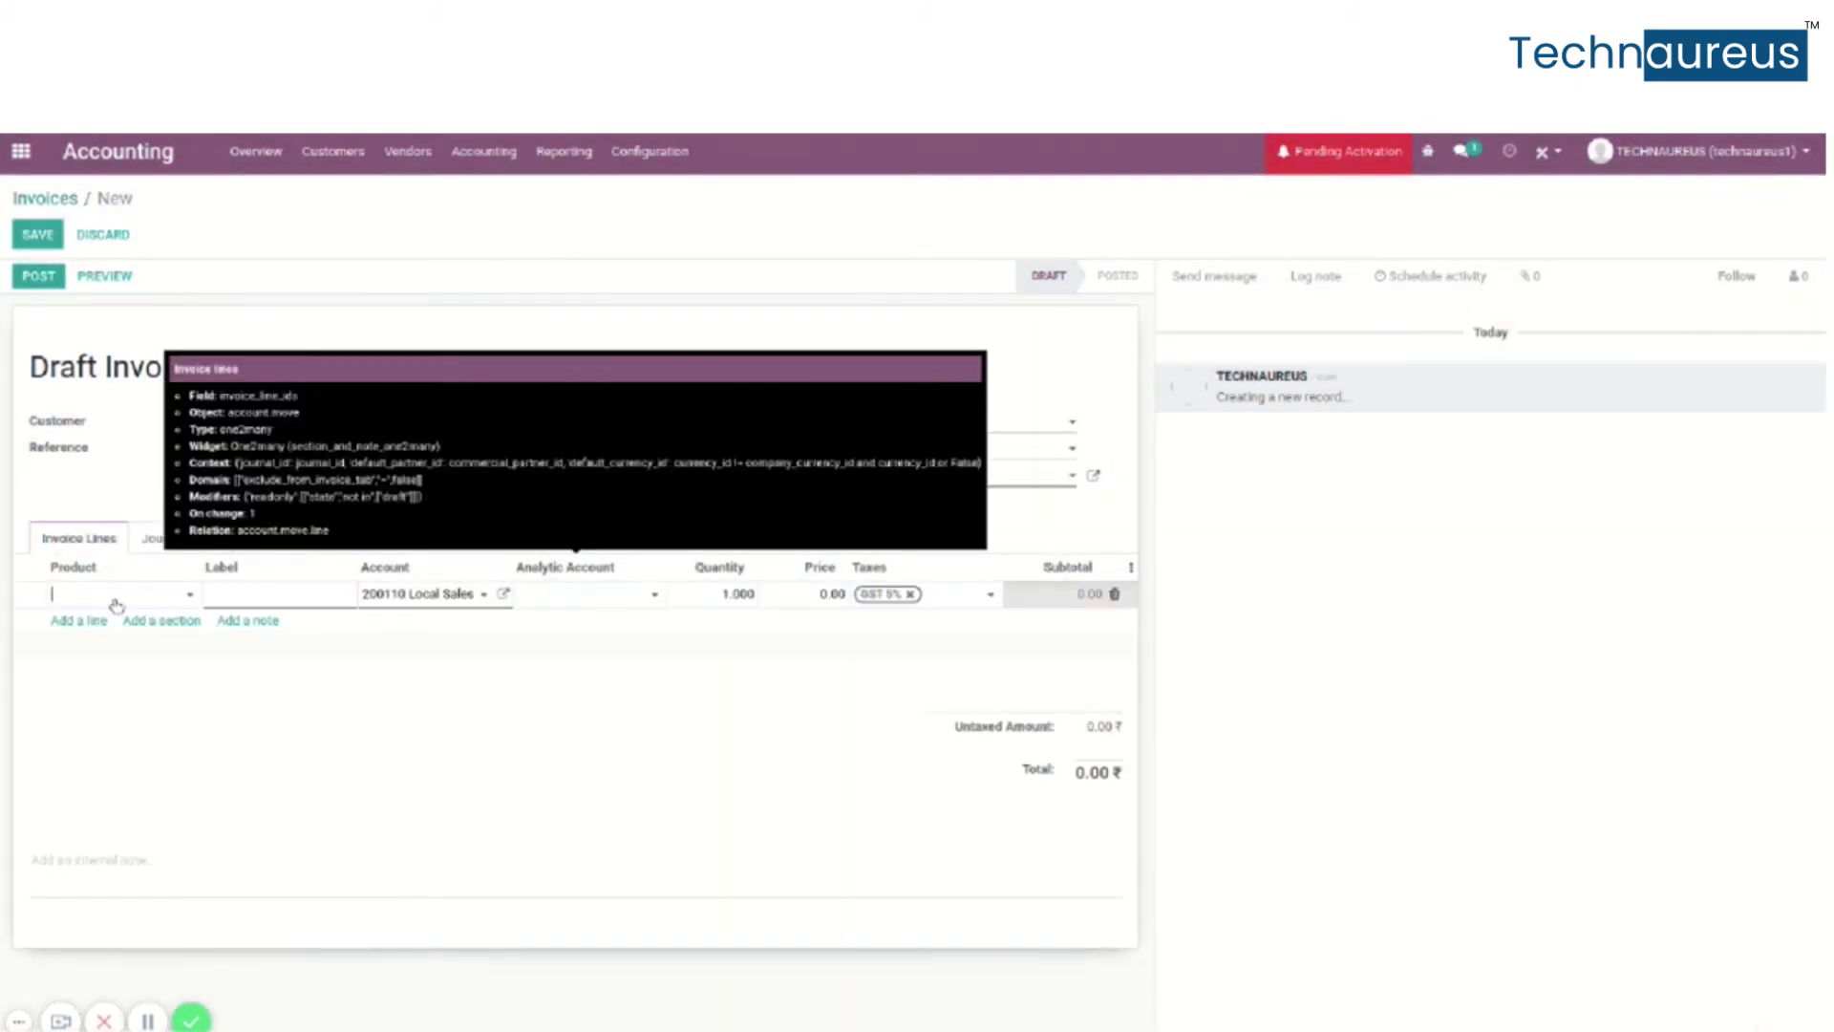
{"action": "left_click", "coordinate": [108, 600]}
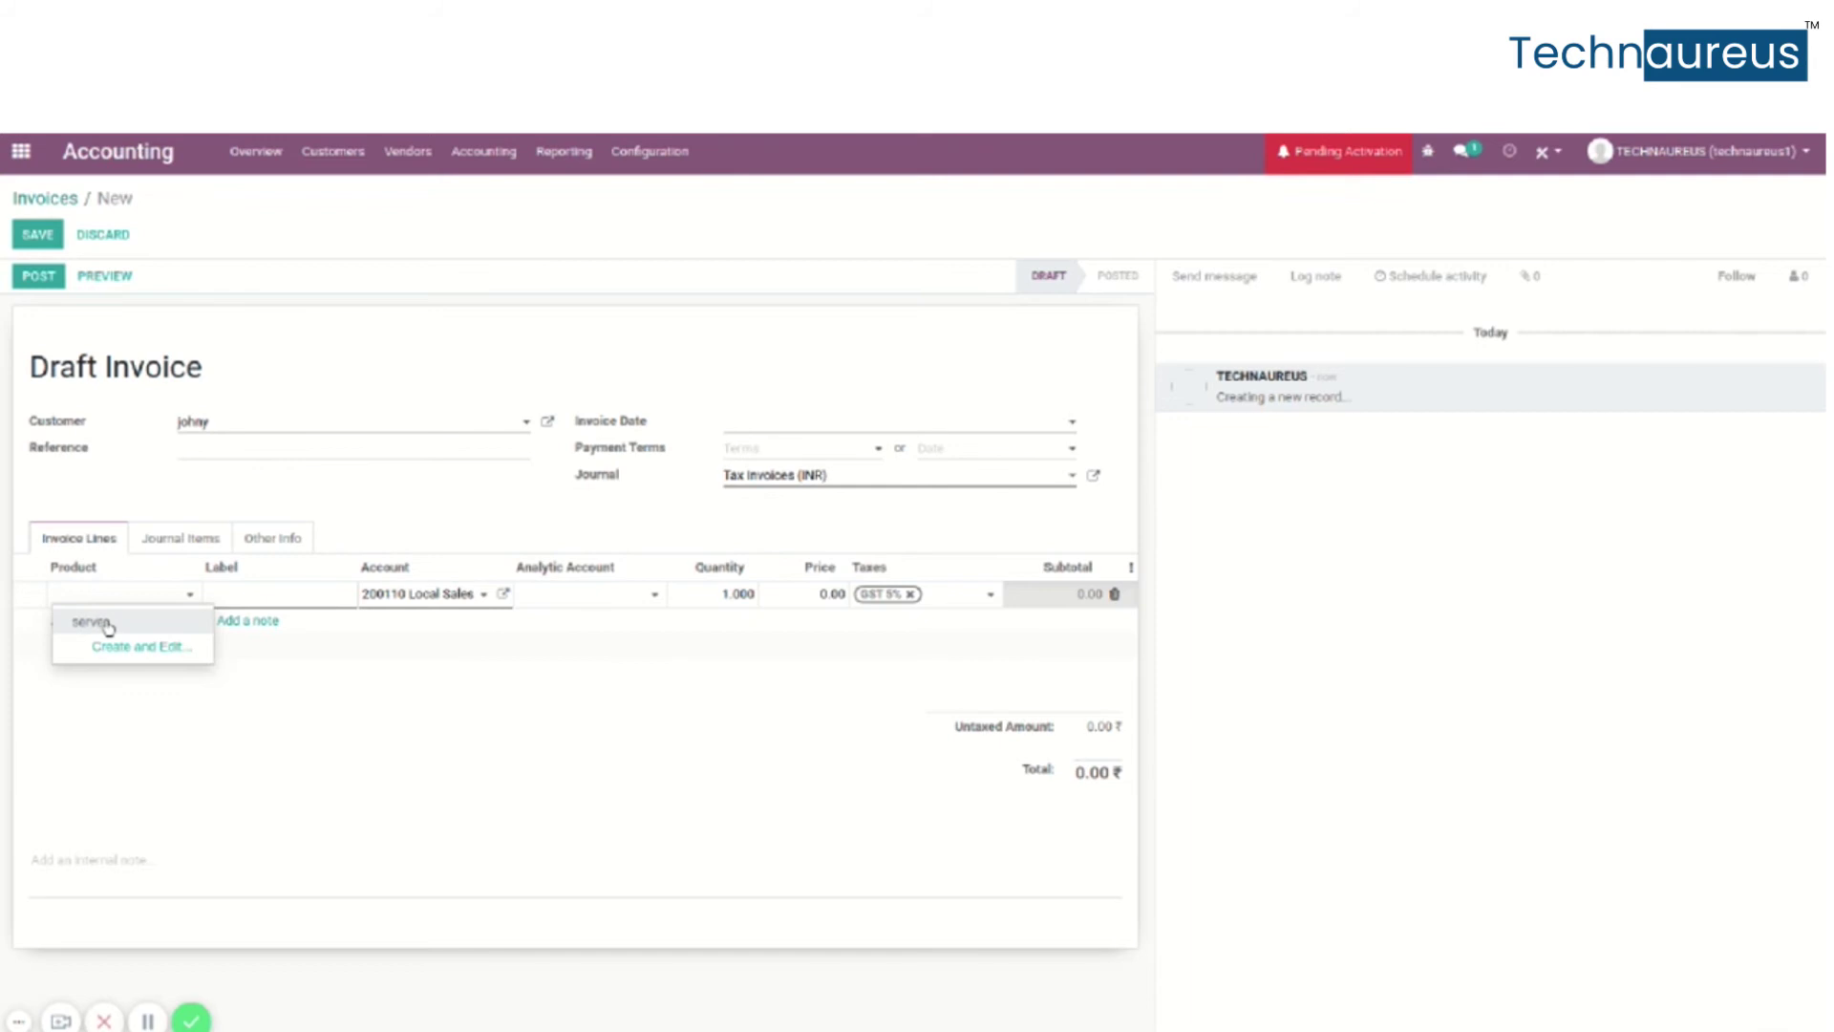
{"action": "left_click", "coordinate": [108, 623]}
{"action": "type", "text": "server"}
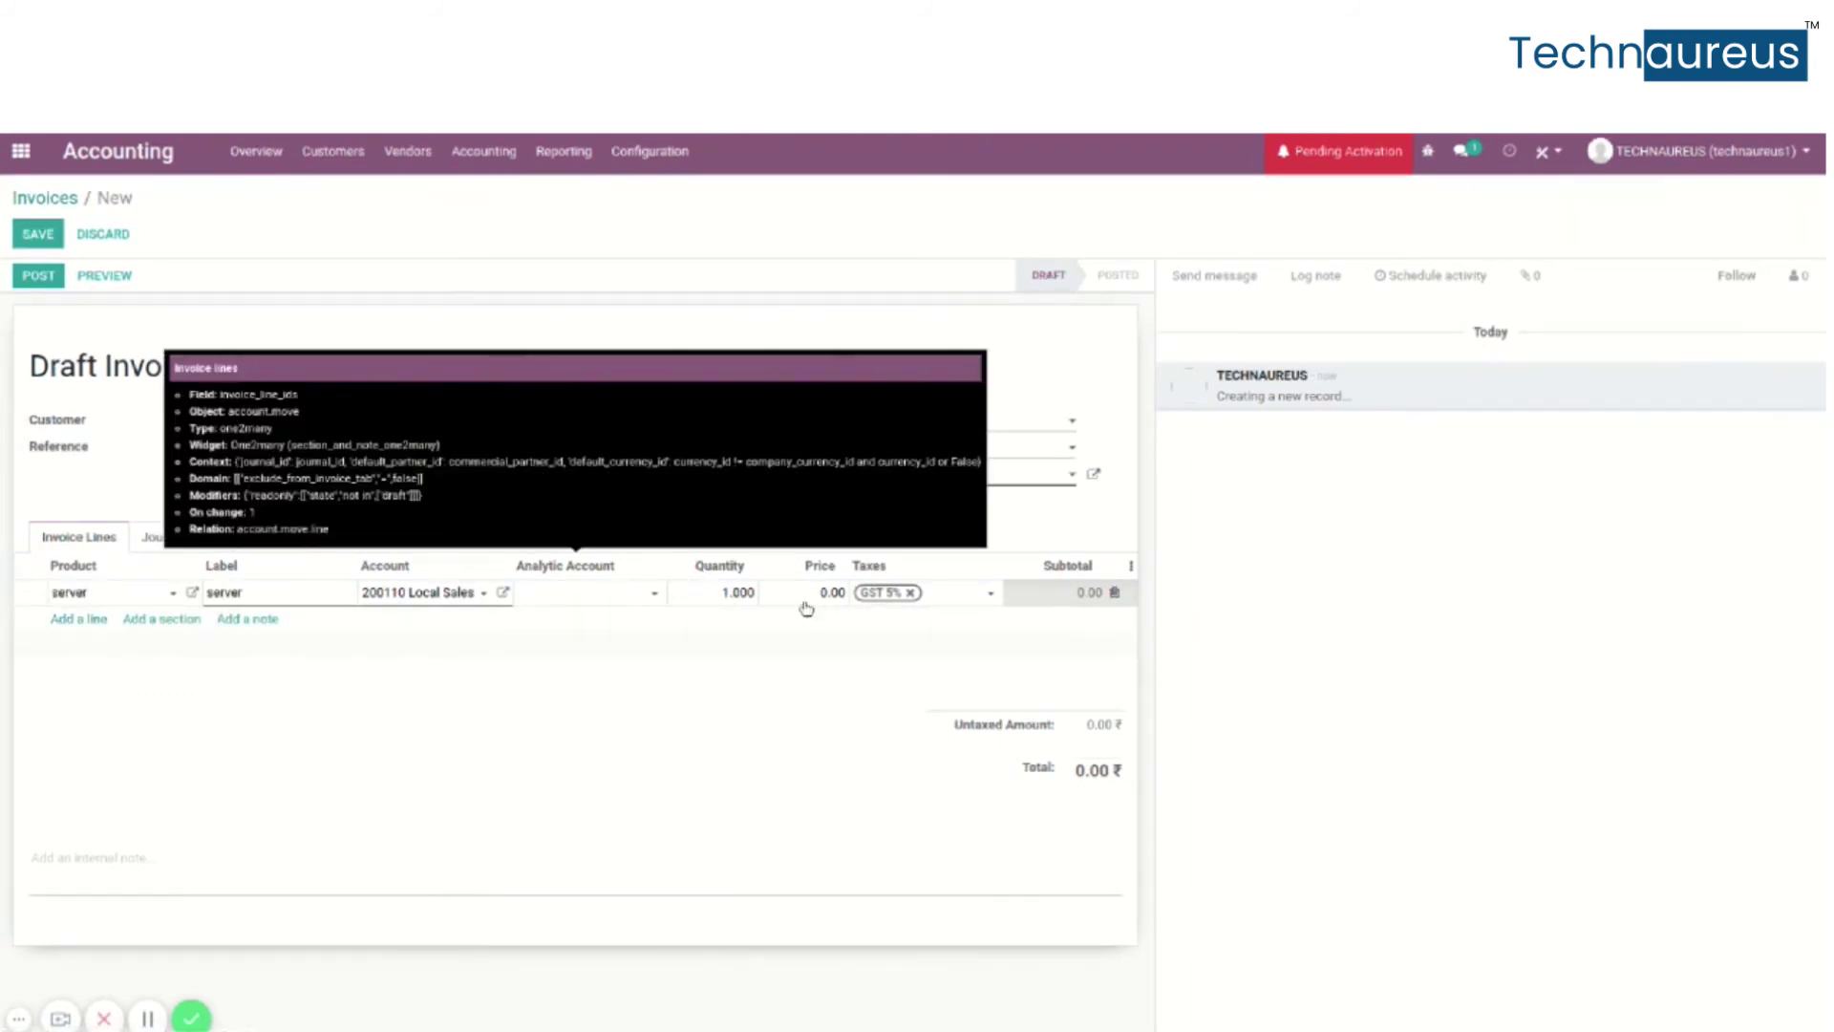
{"action": "left_click", "coordinate": [830, 594]}
{"action": "type", "text": "200"}
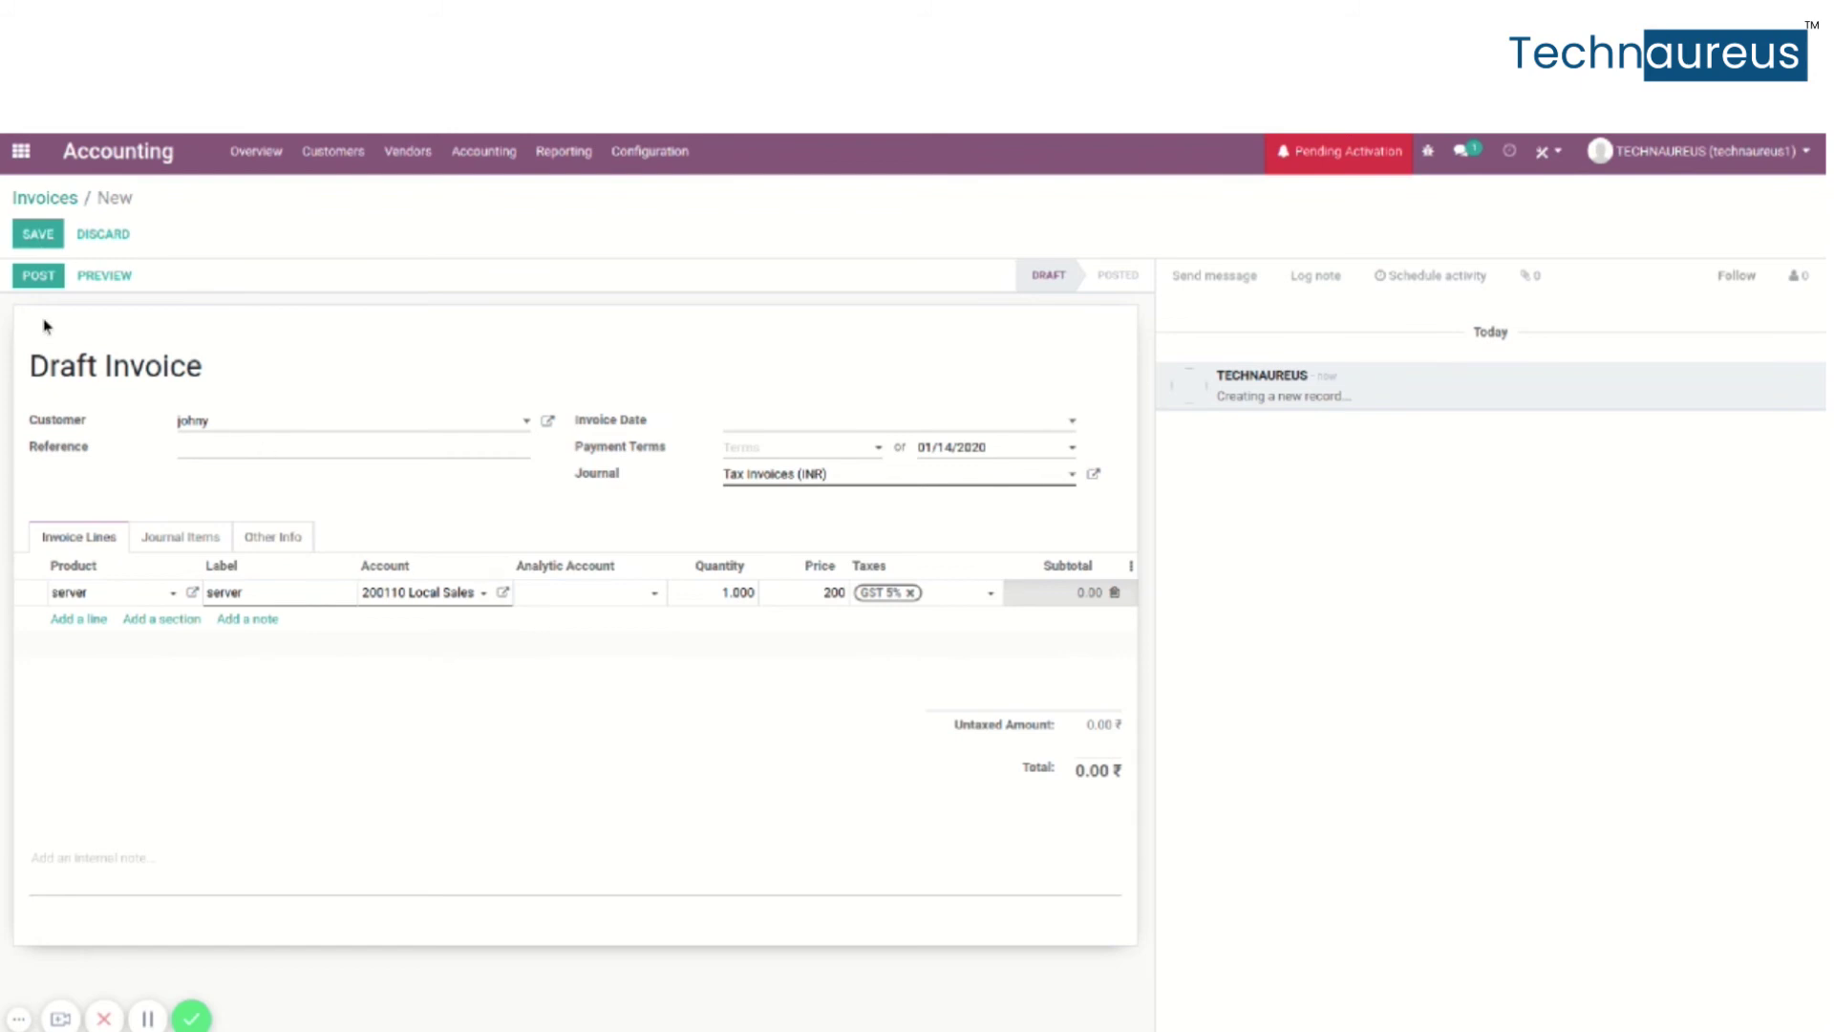
{"action": "left_click", "coordinate": [58, 277]}
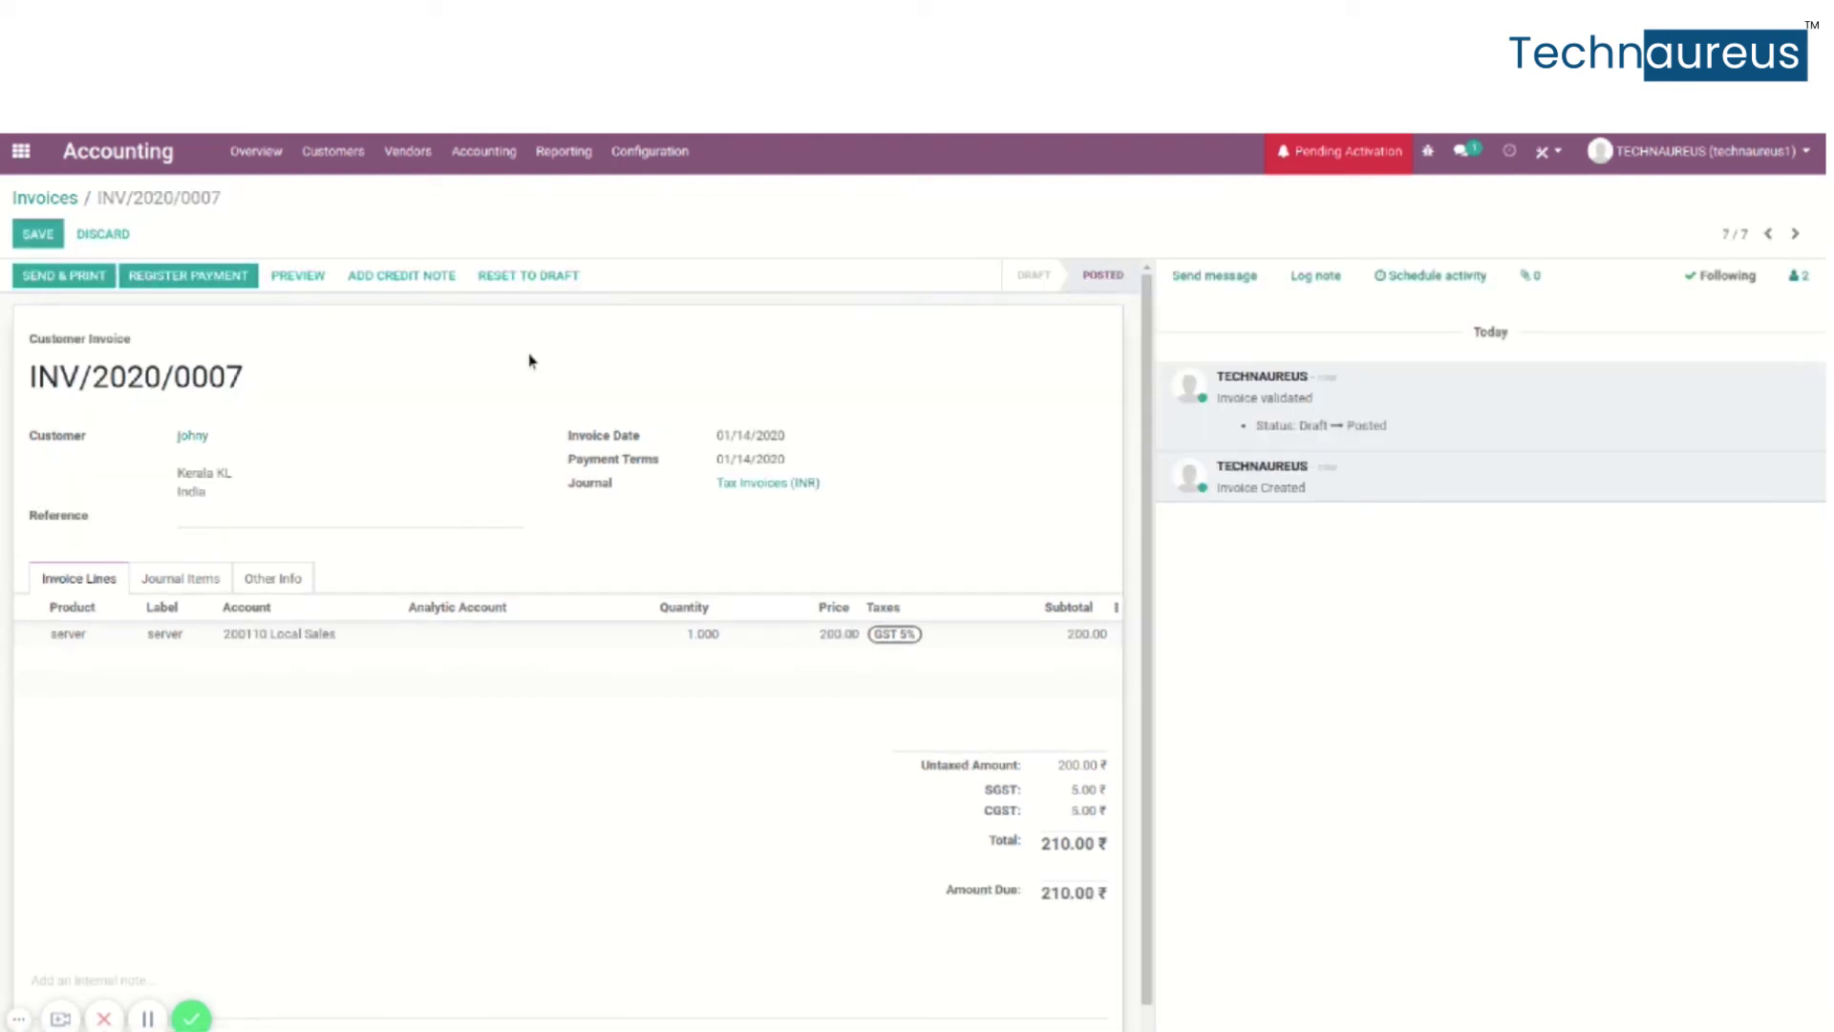
Step: Register the full 210.00 Bank payment on INV/2020/0007
{"action": "left_click", "coordinate": [217, 278]}
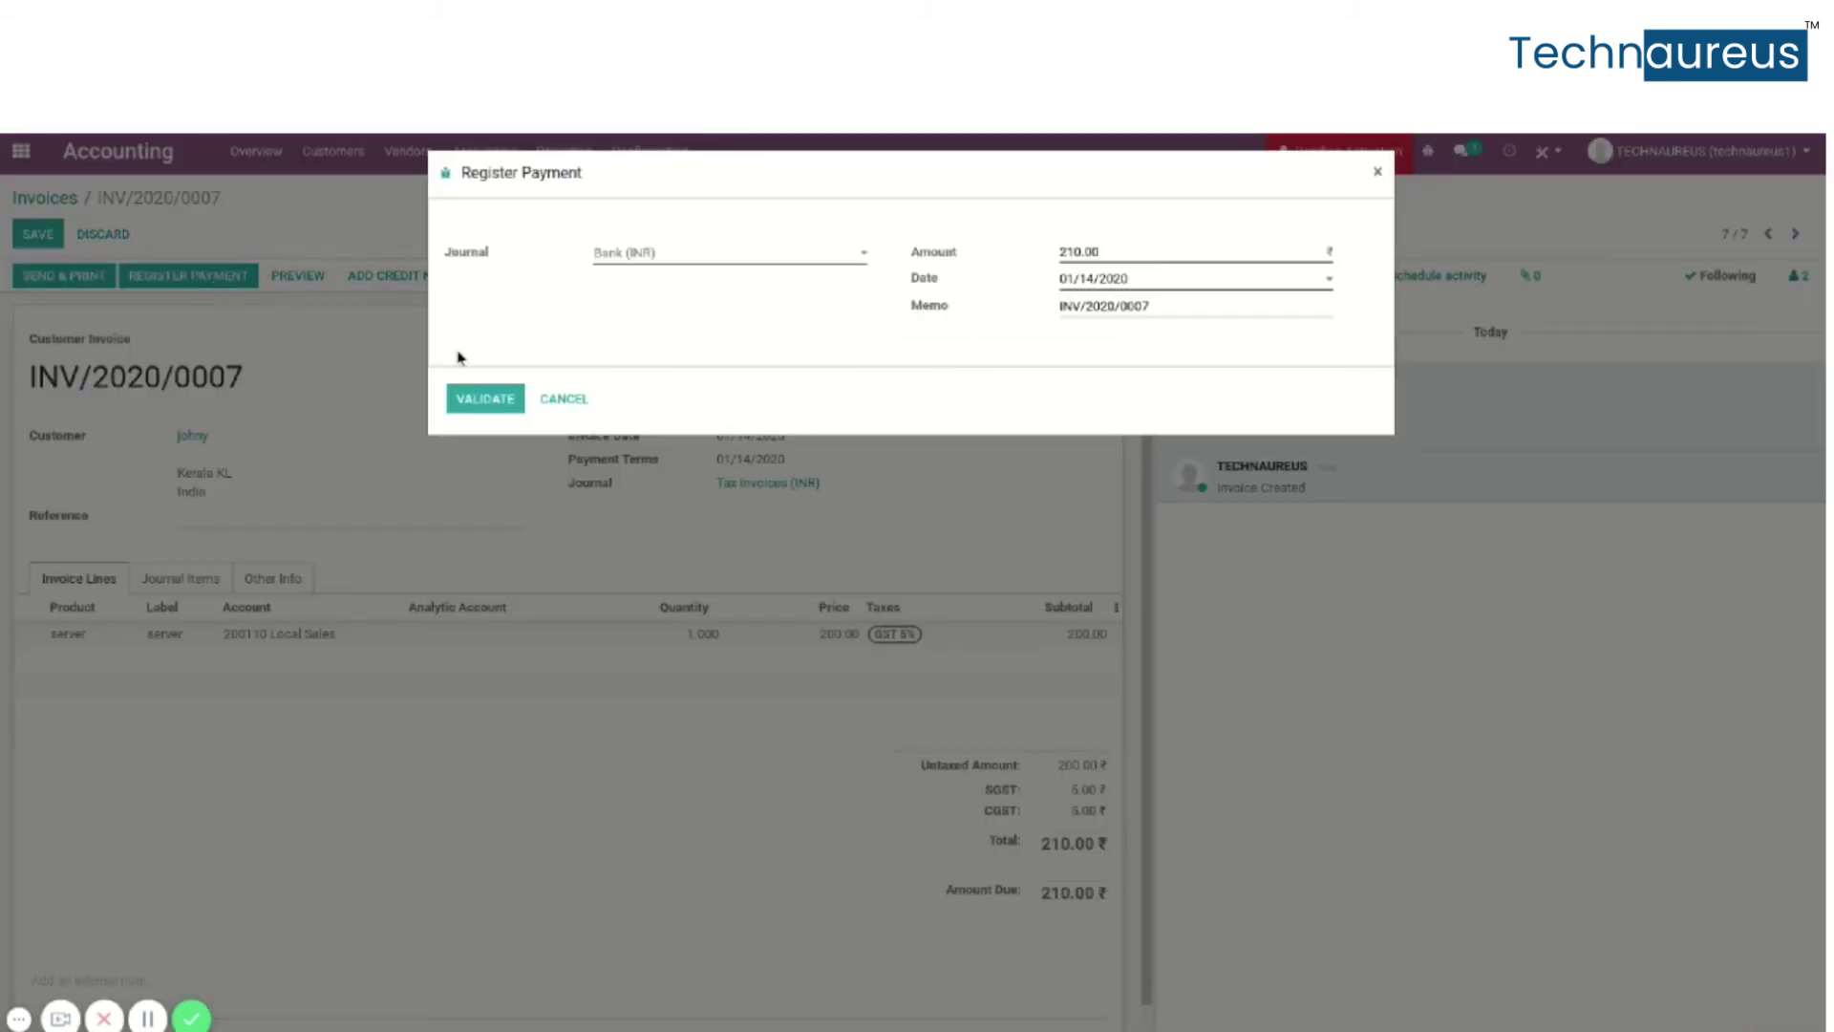
{"action": "left_click", "coordinate": [488, 406]}
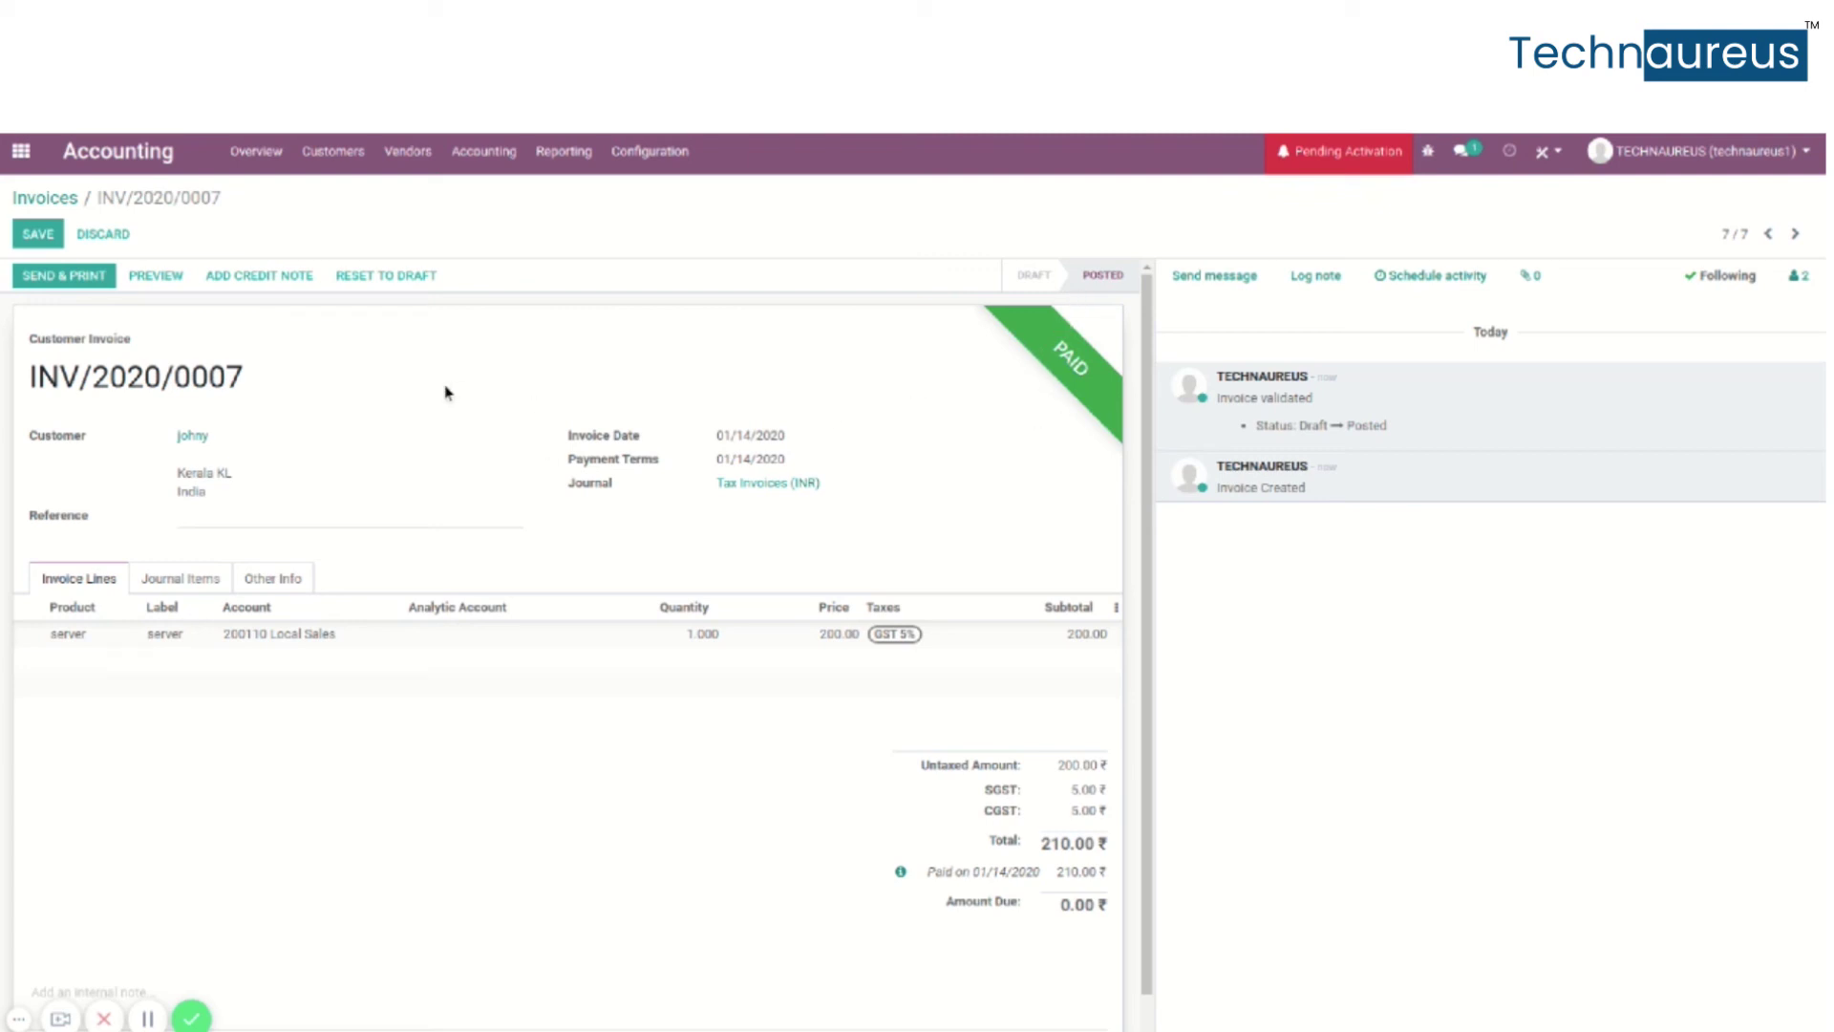
Step: Reset paid invoice INV/2020/0007 to draft, then cancel the entry
{"action": "left_click", "coordinate": [395, 277]}
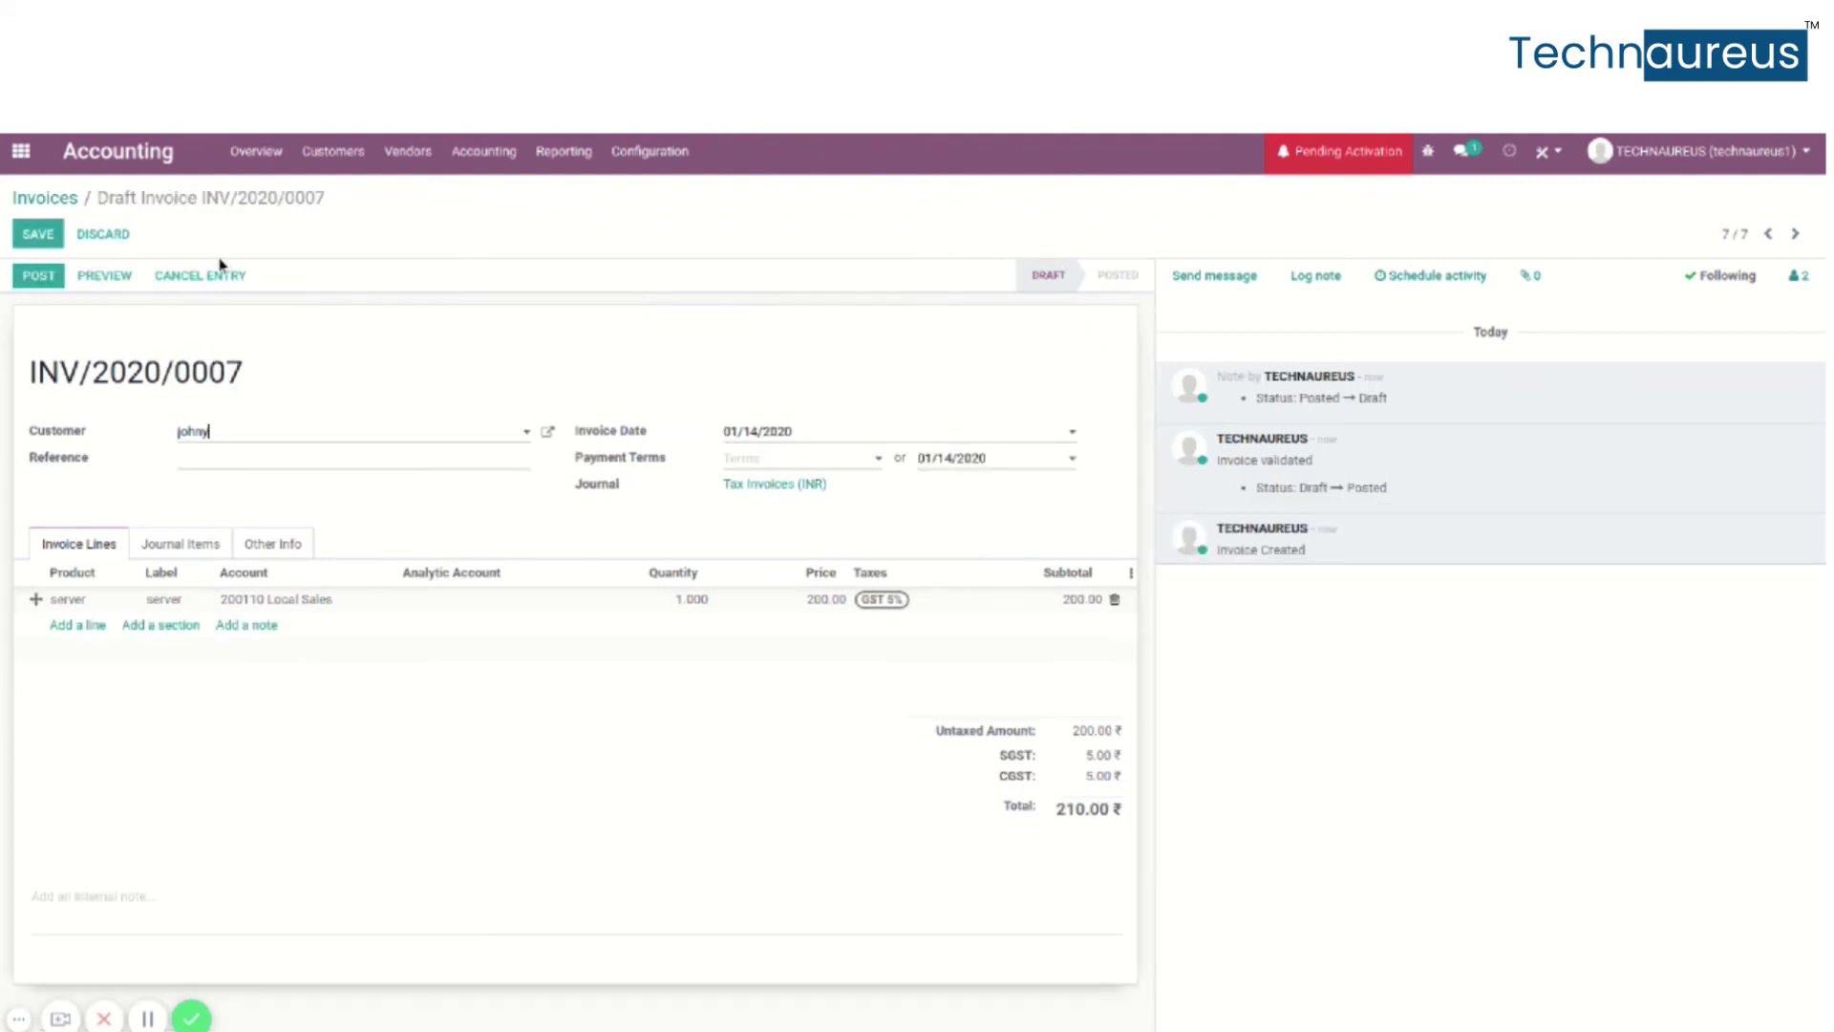
{"action": "left_click", "coordinate": [220, 287]}
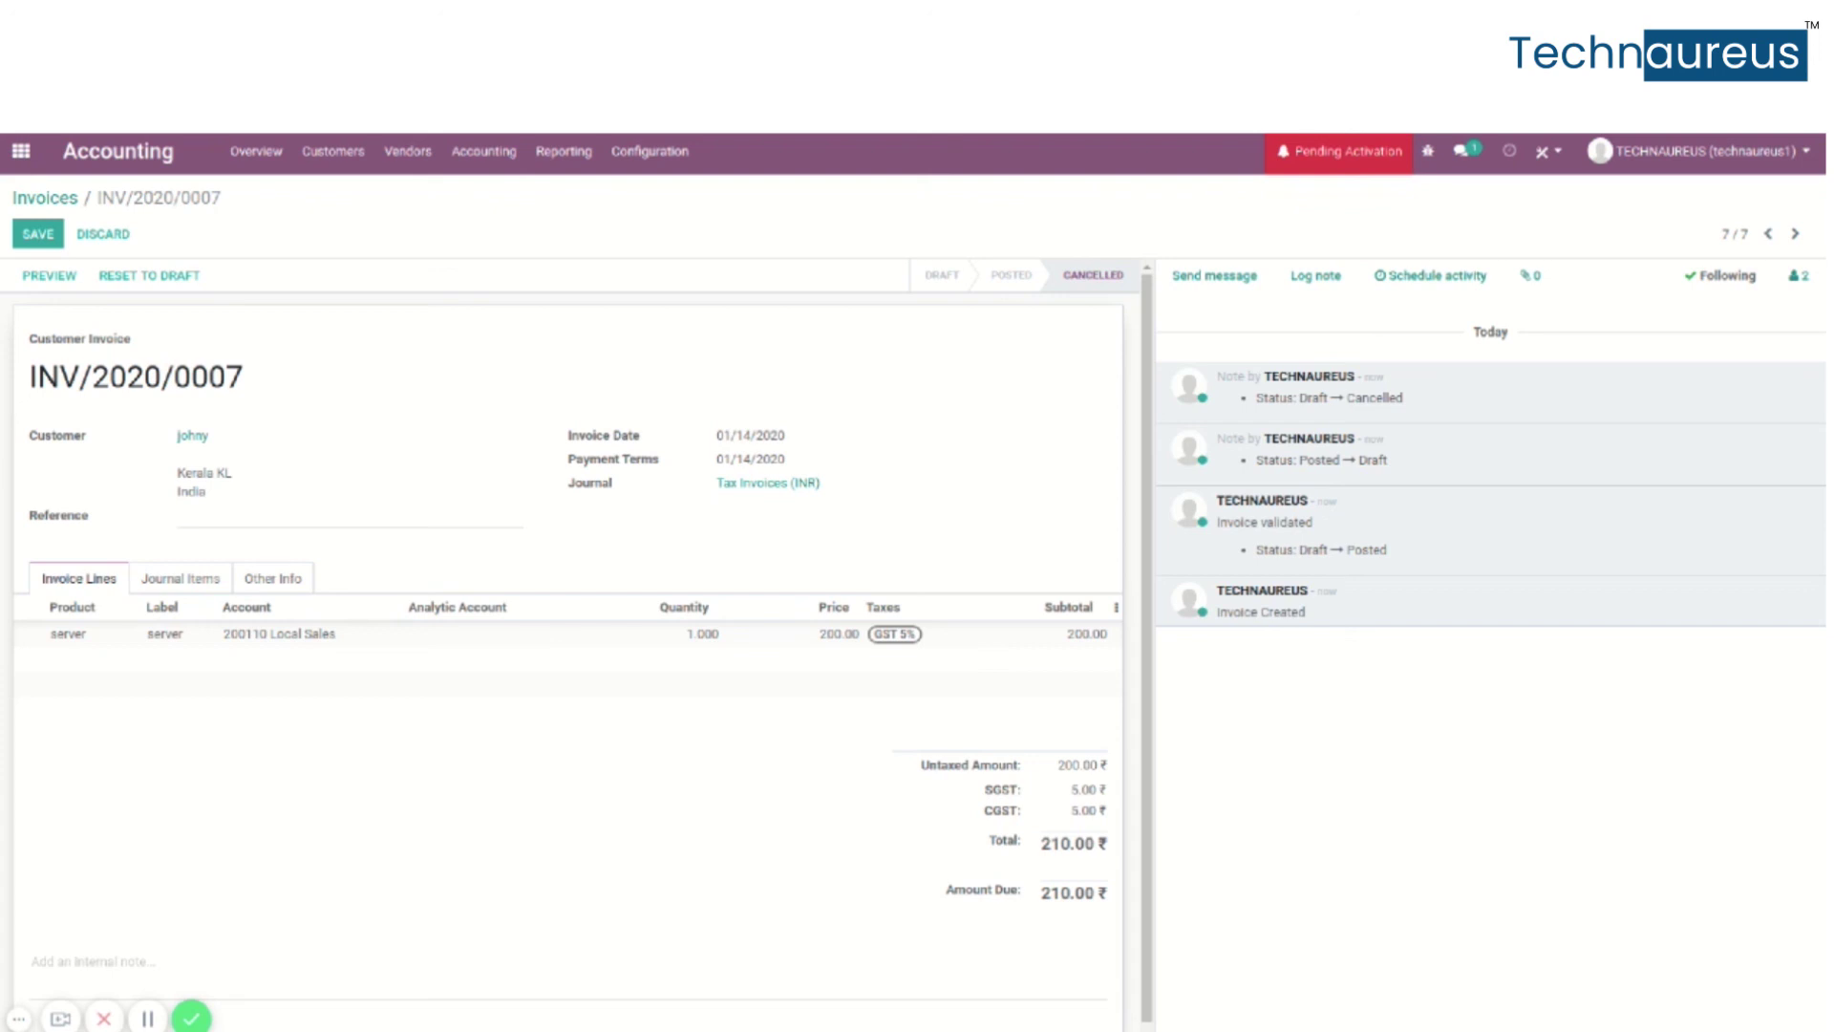
{"action": "left_click", "coordinate": [337, 149]}
{"action": "left_click", "coordinate": [418, 411]}
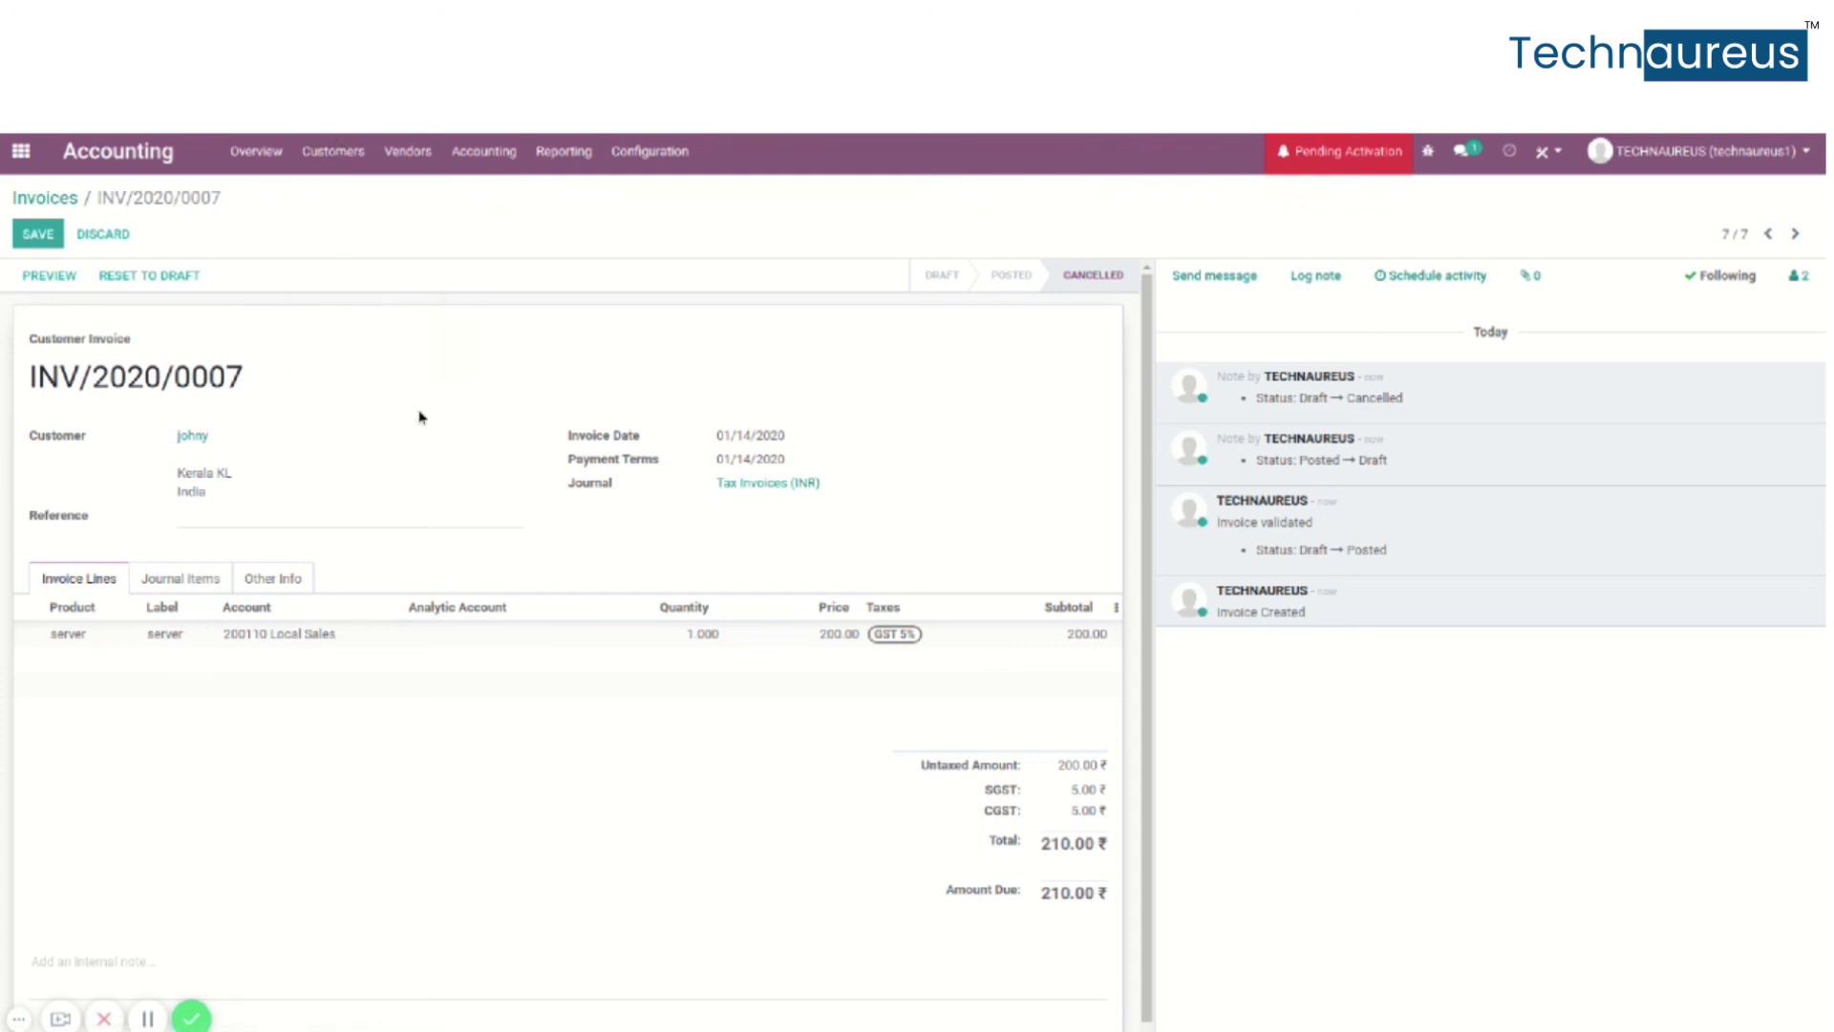